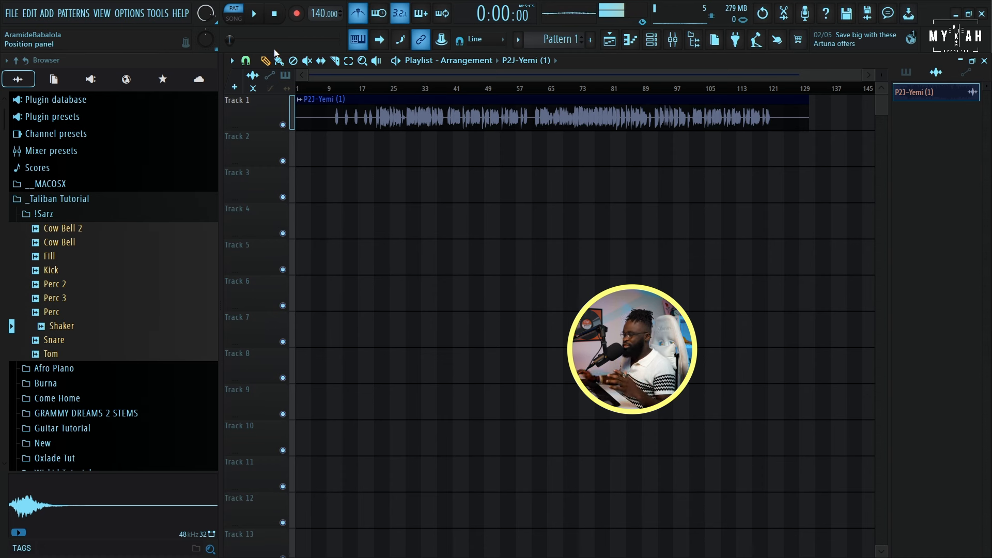
# Set the project tempo to 114 BPM and play the vocal clip from bar 19
pyautogui.moveTo(324, 13); pyautogui.dragTo(324, 47)
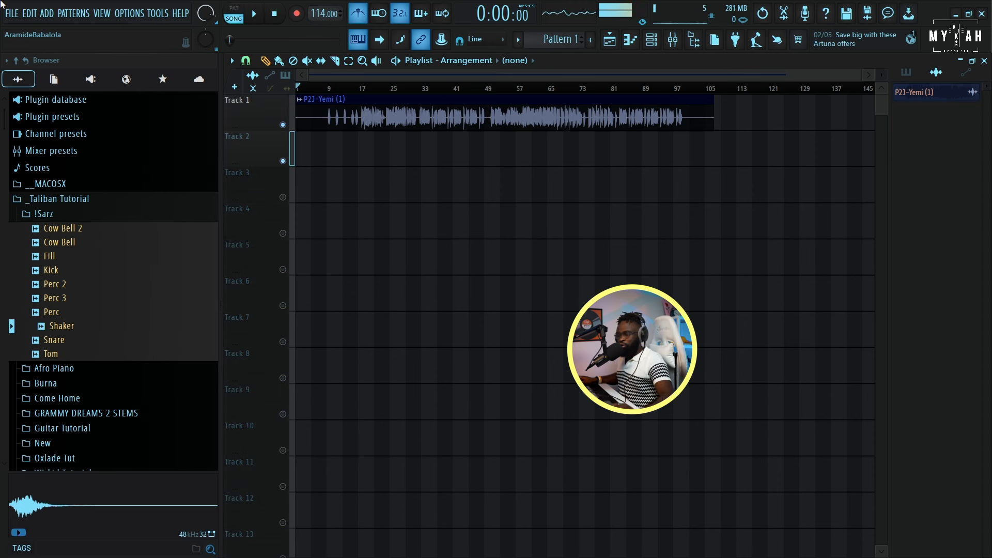
pyautogui.moveTo(349, 90); pyautogui.dragTo(367, 90)
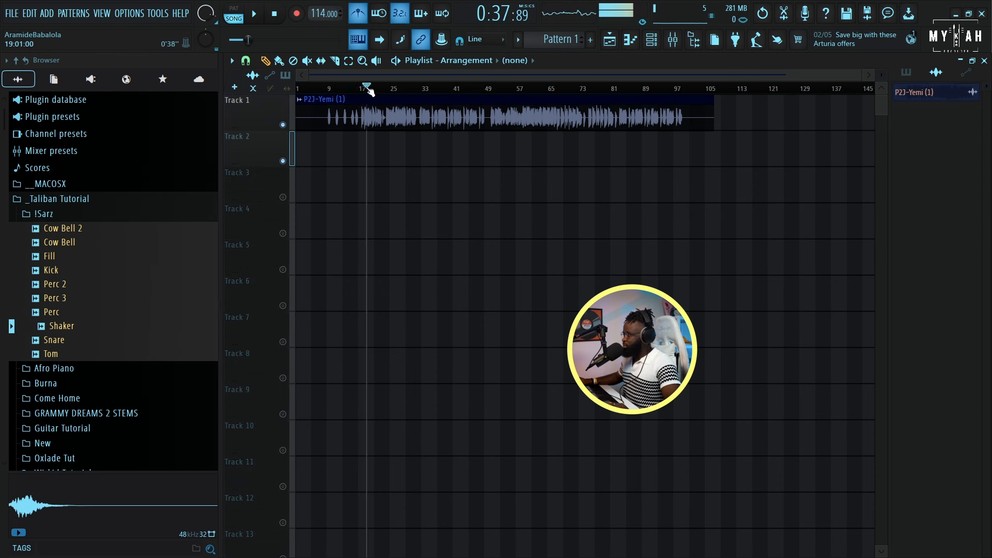
pyautogui.press('space')
pyautogui.moveTo(505, 129)
pyautogui.press('space')
# Lower the vocal clip's gain to -3.3 dB and route its channel to mixer track 2
pyautogui.moveTo(505, 129); pyautogui.dragTo(505, 134)
pyautogui.doubleClick(540, 111)
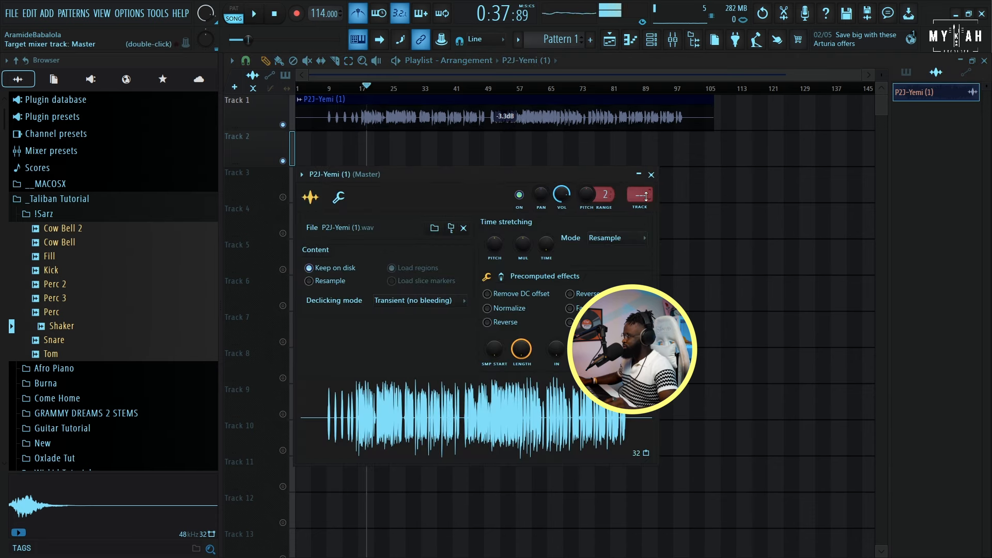
pyautogui.click(645, 210)
# Add Fruity parametric EQ 2 to the vocal's first effect slot and pull band 1 down to about -17.2 dB at 175 Hz
pyautogui.click(243, 103)
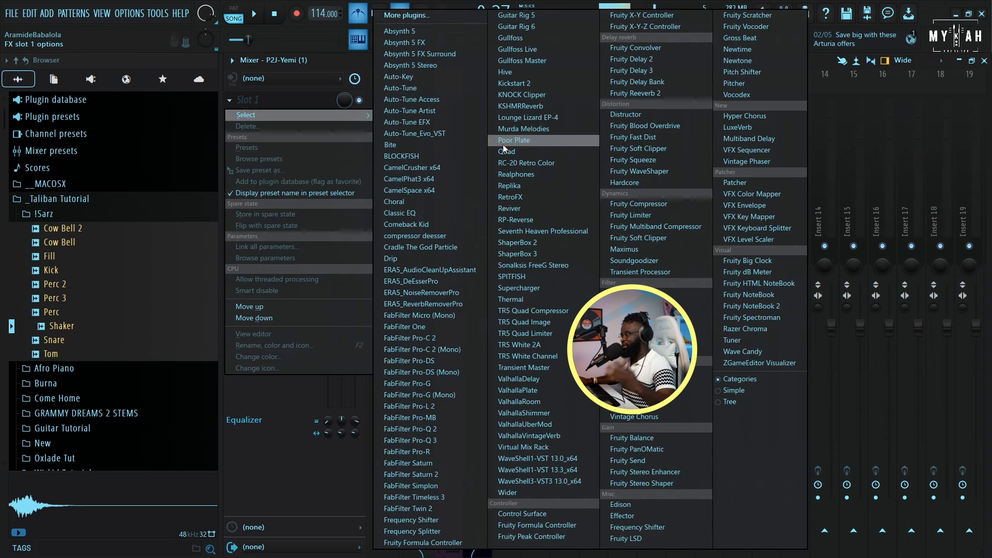
pyautogui.click(641, 351)
pyautogui.moveTo(388, 316); pyautogui.dragTo(438, 390)
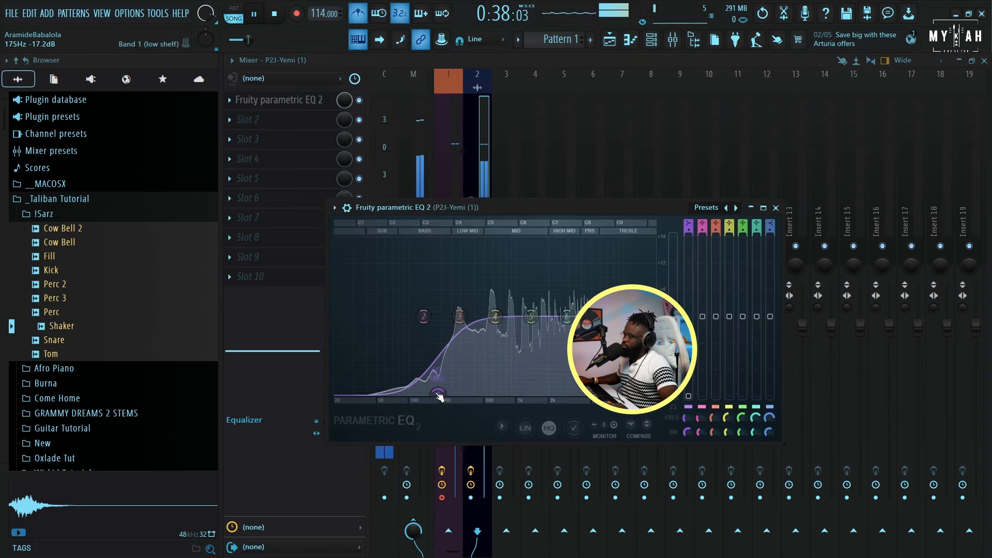
# Add Poor Plate reverb to the vocal's second effect slot, with Dry at 0 dB and Wet at about -15.4 dB
pyautogui.click(248, 119)
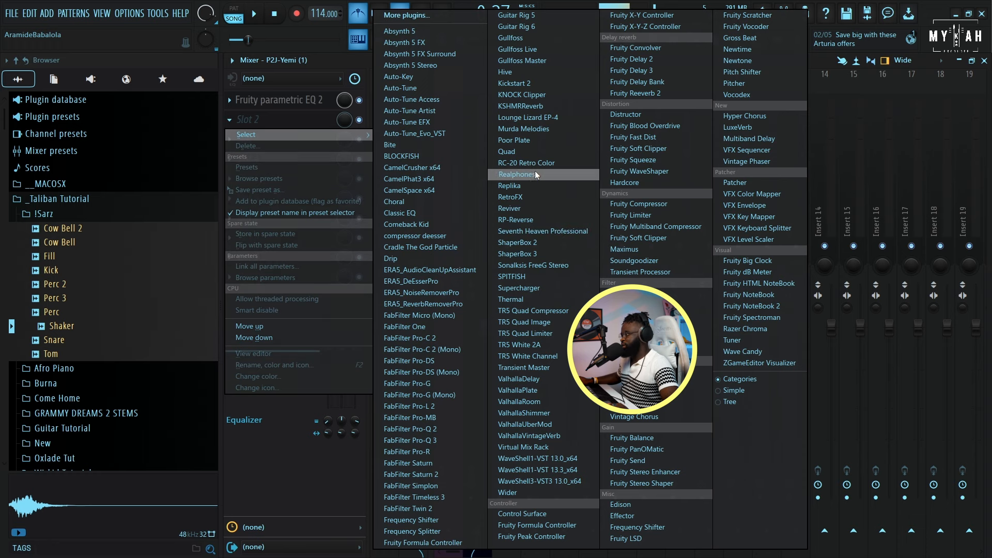
pyautogui.click(529, 143)
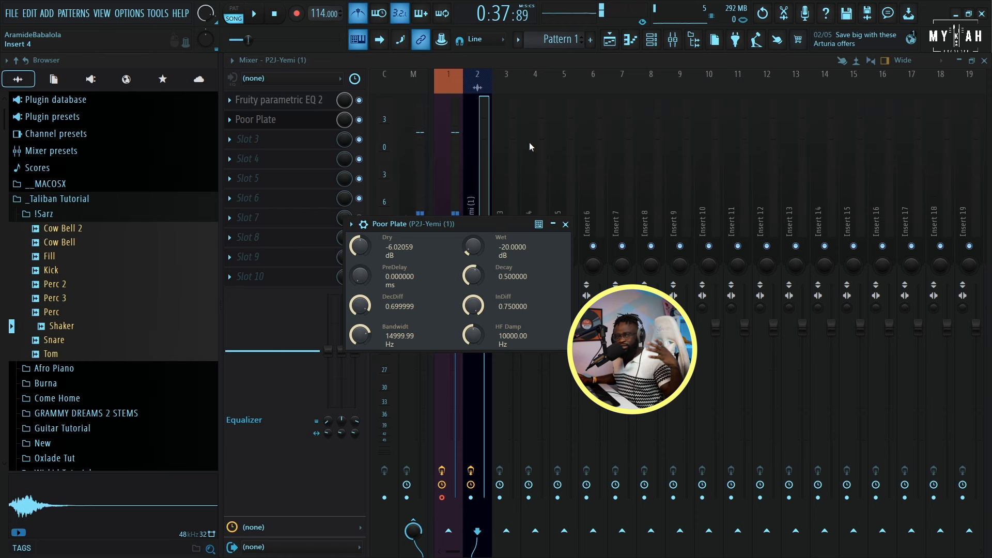
pyautogui.press('space')
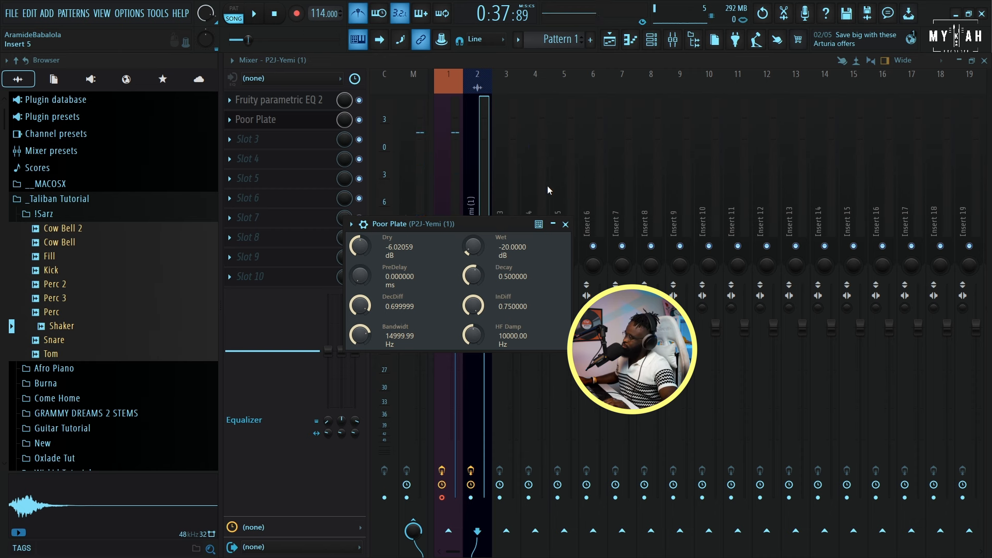
pyautogui.moveTo(362, 248); pyautogui.dragTo(363, 207)
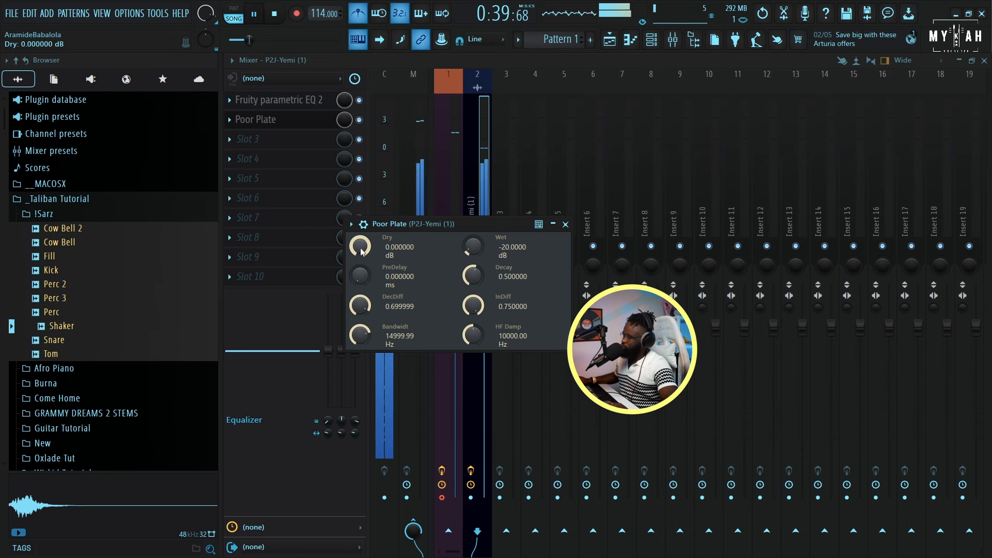
pyautogui.moveTo(469, 252); pyautogui.dragTo(469, 236)
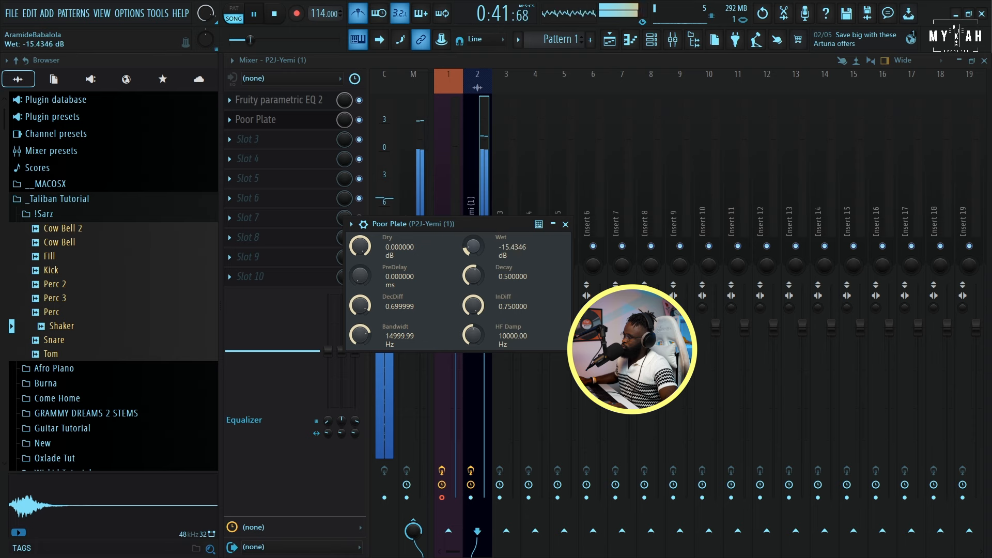
# Stop playback and lower the vocal clip's gain to -5.6 dB in the playlist
pyautogui.click(612, 41)
pyautogui.press('space')
pyautogui.moveTo(509, 136); pyautogui.dragTo(505, 128)
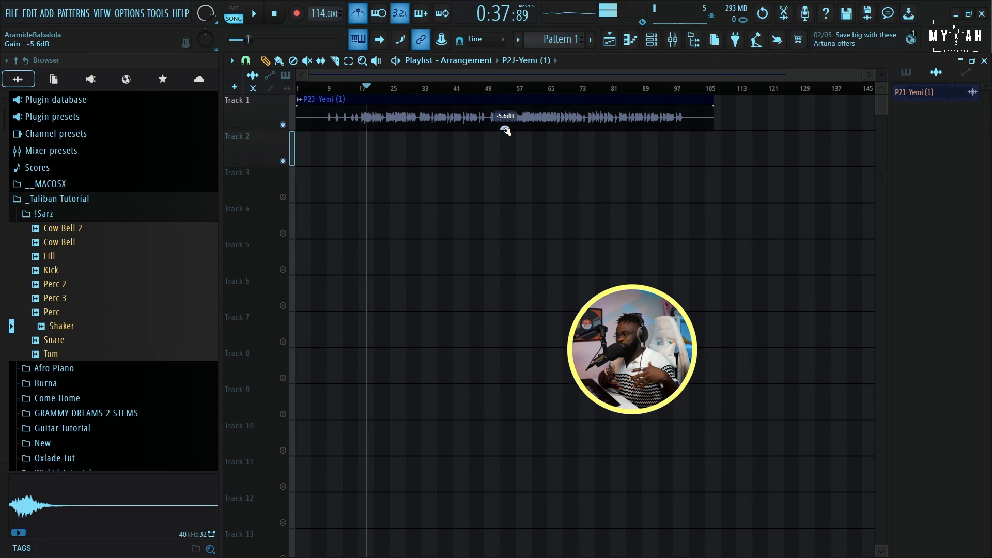
# Create a pattern named Epiino and place it at bar 1 on Track 2
pyautogui.moveTo(859, 78); pyautogui.dragTo(489, 84)
pyautogui.click(519, 41)
pyautogui.click(590, 57)
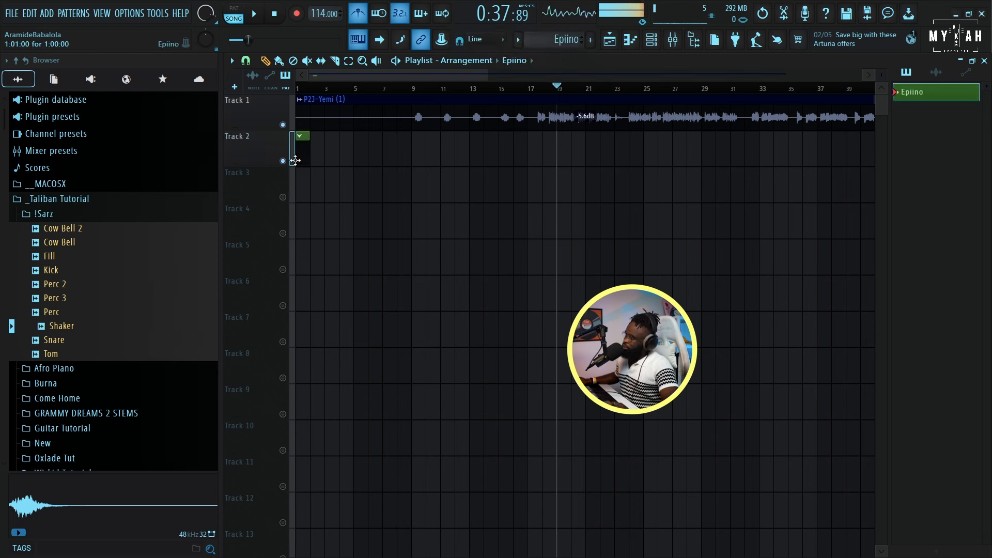
pyautogui.press('space')
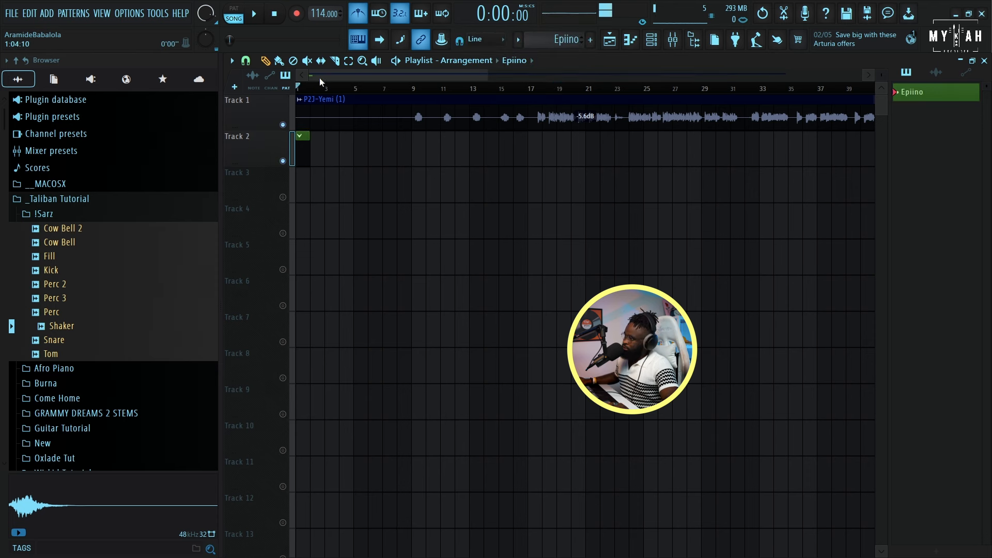
# Replace the Sampler channel in the channel rack's Unsorted group with Lounge Lizard EP-4
pyautogui.moveTo(486, 72); pyautogui.dragTo(416, 73)
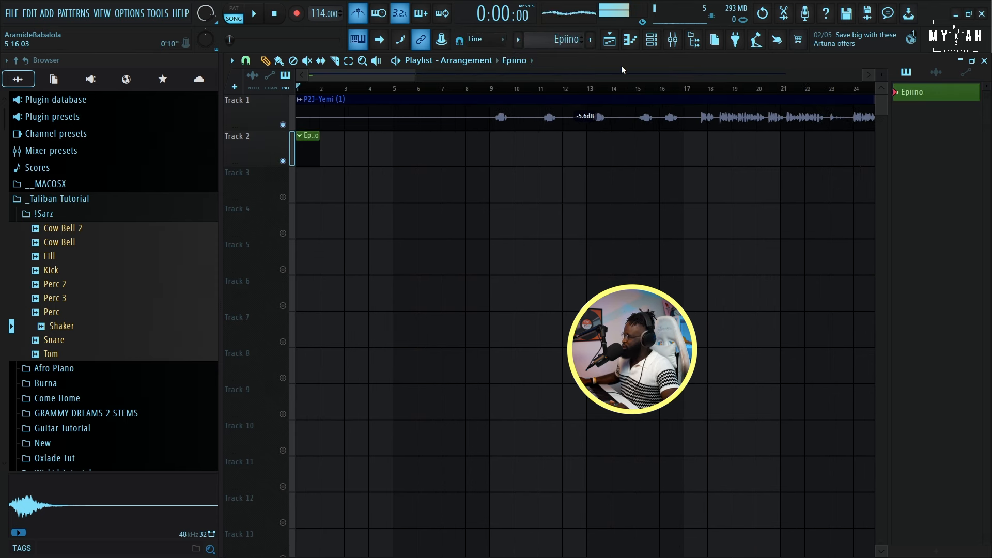
pyautogui.click(652, 44)
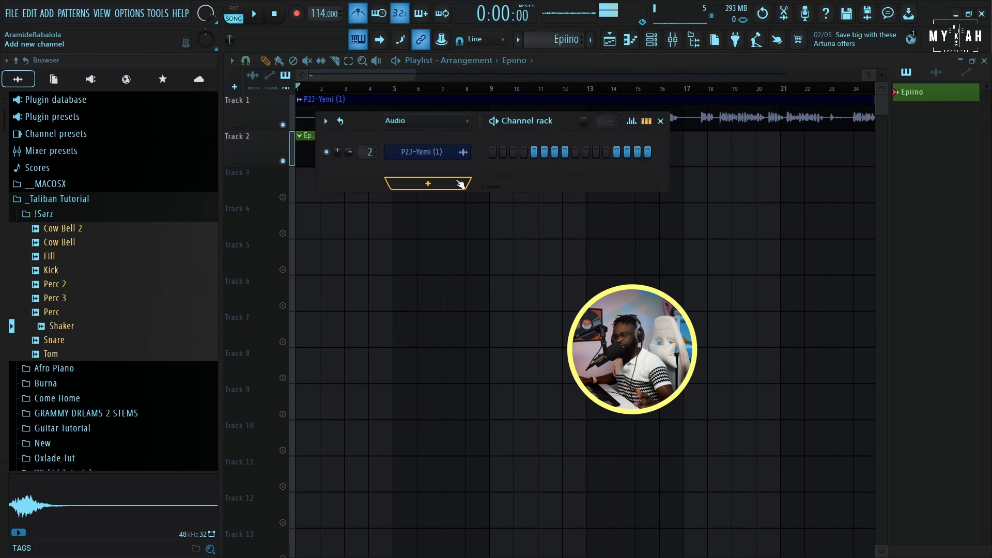
pyautogui.click(433, 125)
pyautogui.click(412, 166)
pyautogui.rightClick(421, 151)
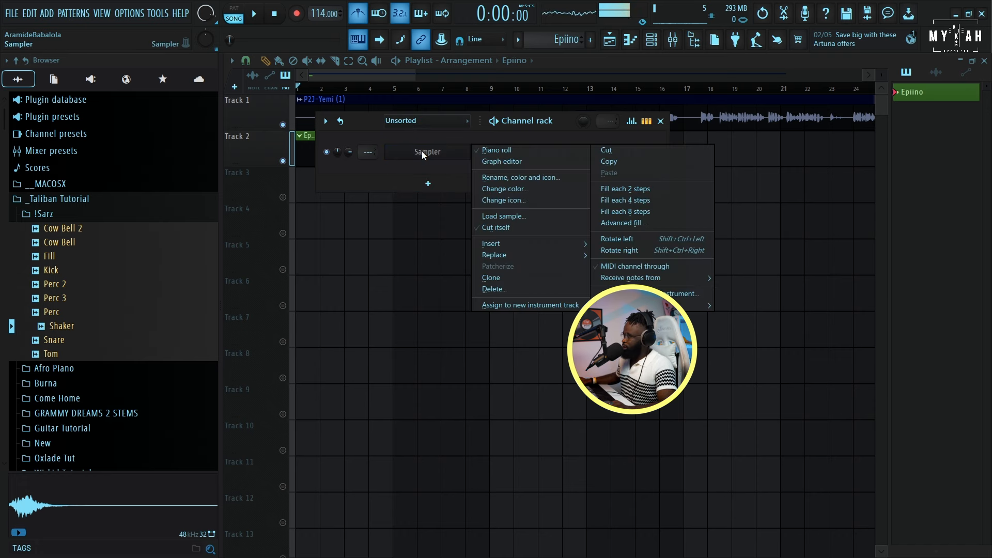
pyautogui.moveTo(551, 258)
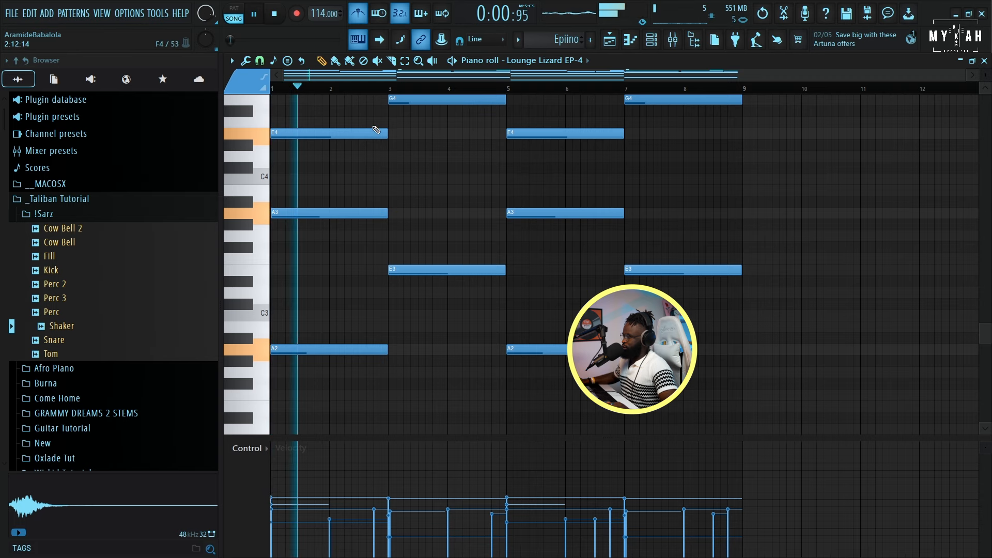
# Review the Lounge Lizard EP-4 notes in the piano roll during playback, from bass to melody, and return to the playlist
pyautogui.scroll(3, 395, 186)
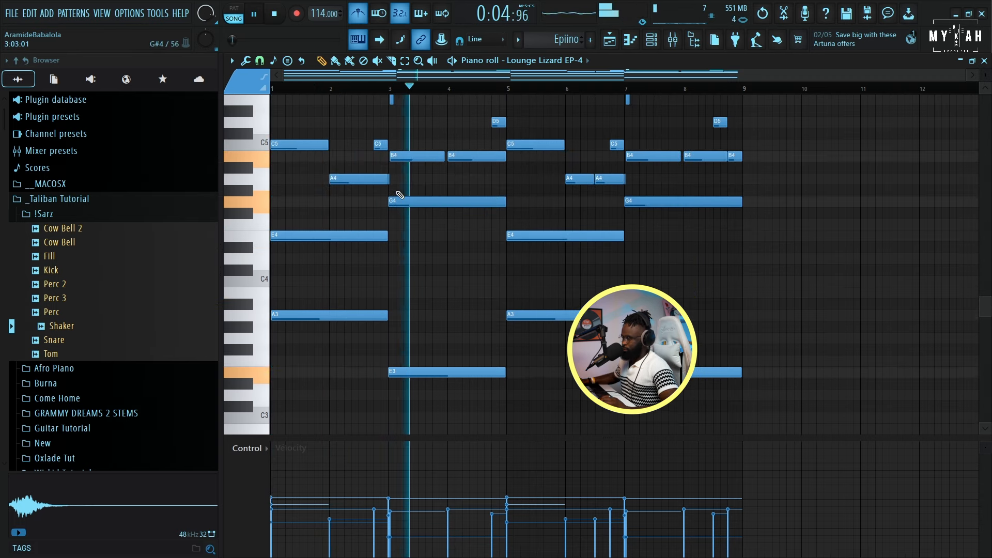
pyautogui.scroll(-4, 459, 264)
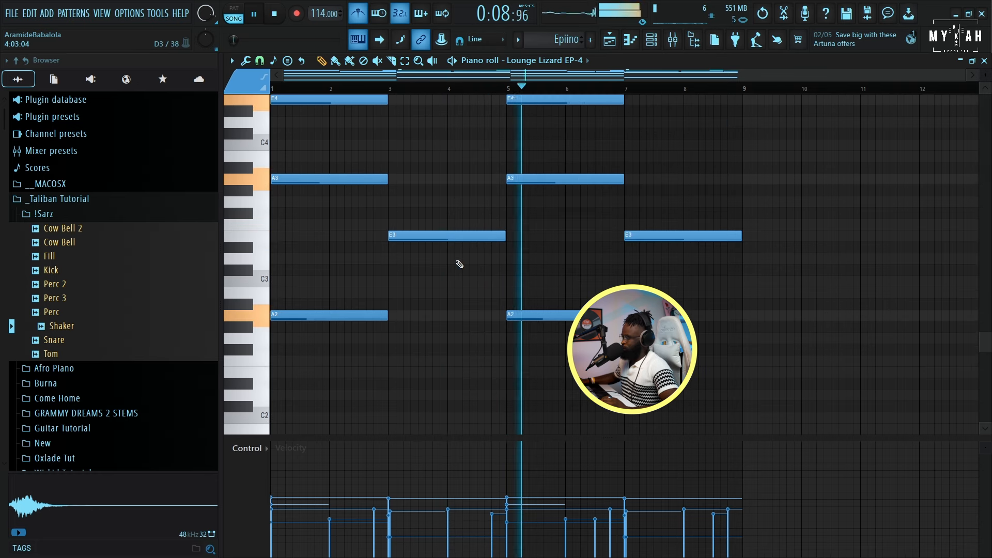
pyautogui.scroll(2, 539, 262)
pyautogui.scroll(3, 539, 263)
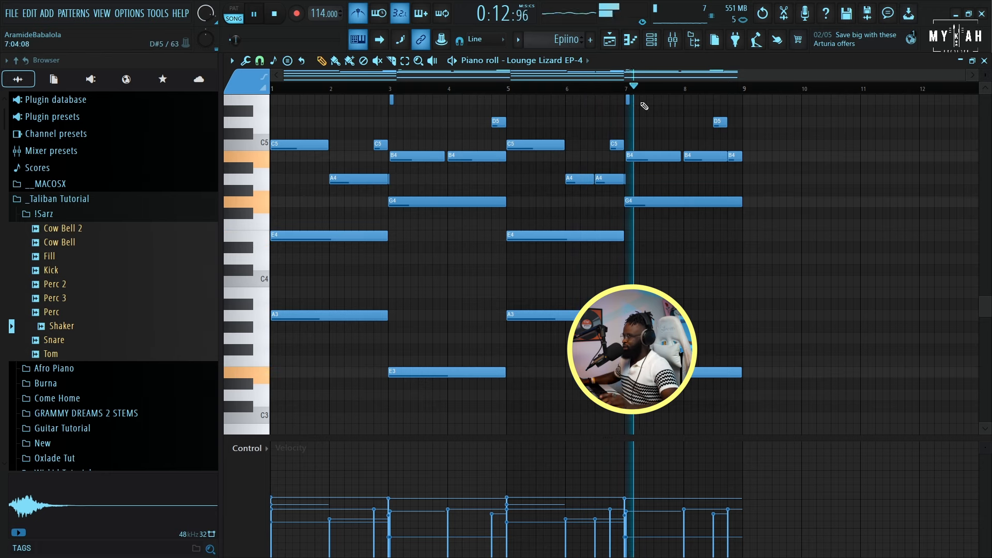
pyautogui.click(610, 40)
pyautogui.press('space')
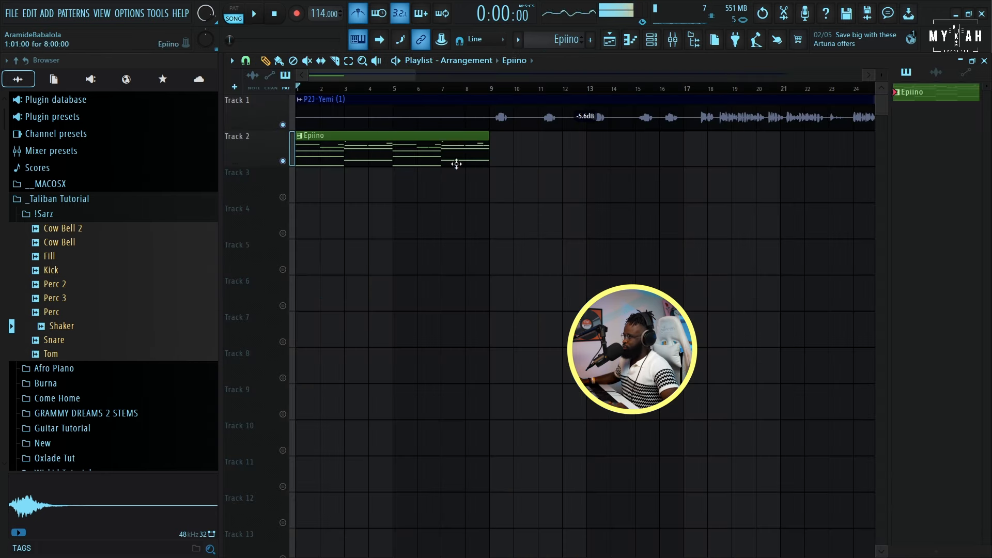
# Repeat the Epiino clip at bar 9 on Track 2 and select a timeline range from bar 1 across both clips
pyautogui.click(493, 158)
pyautogui.press('space')
pyautogui.scroll(-3, 545, 88)
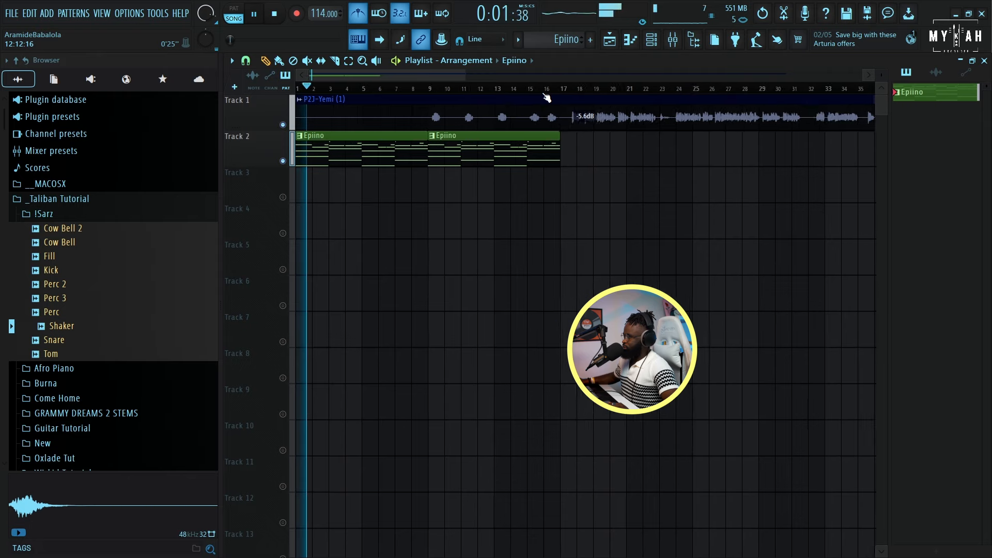
pyautogui.press('space')
pyautogui.moveTo(303, 91); pyautogui.dragTo(512, 95)
pyautogui.scroll(5, 354, 94)
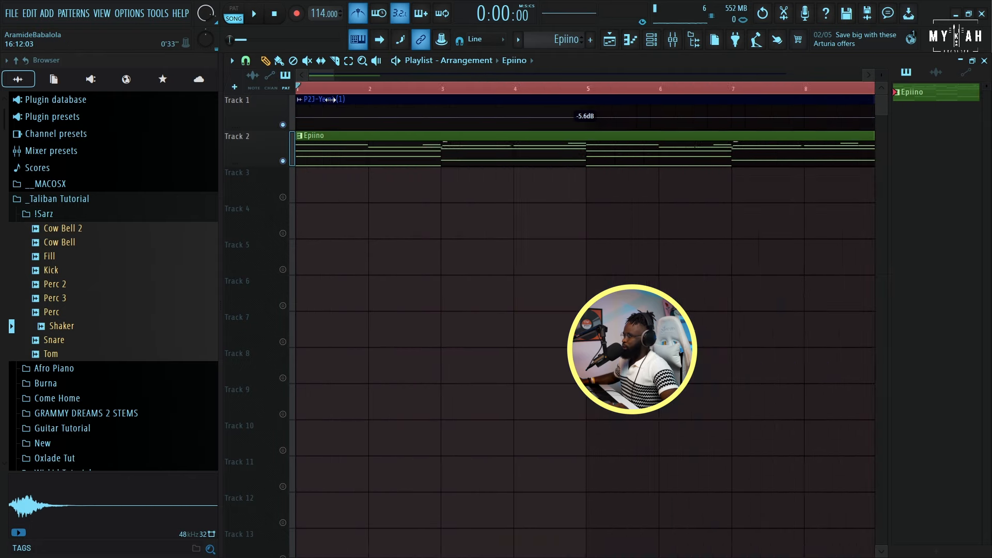
pyautogui.scroll(-2, 354, 94)
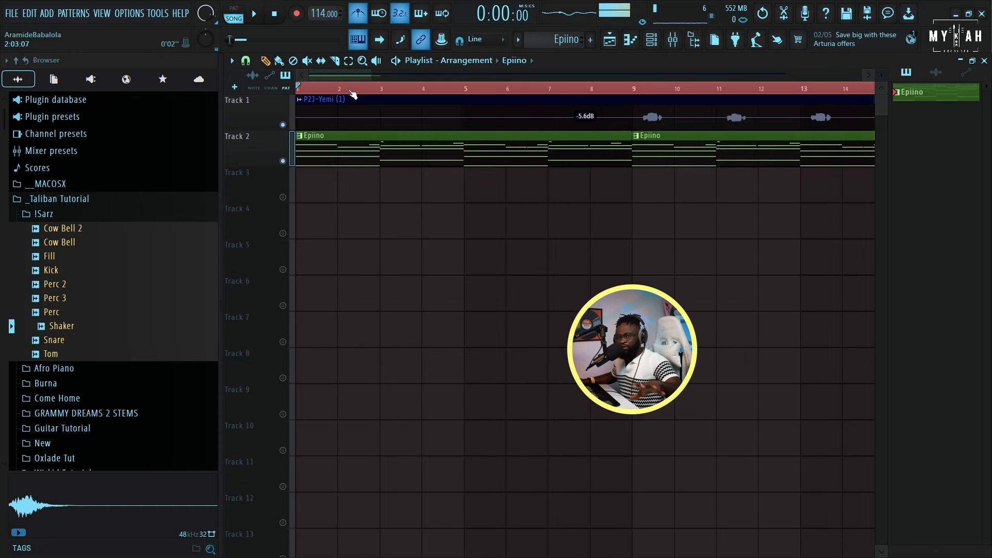
# Add an Analog Lab 4 channel to the channel rack and reposition its plugin window
pyautogui.click(672, 40)
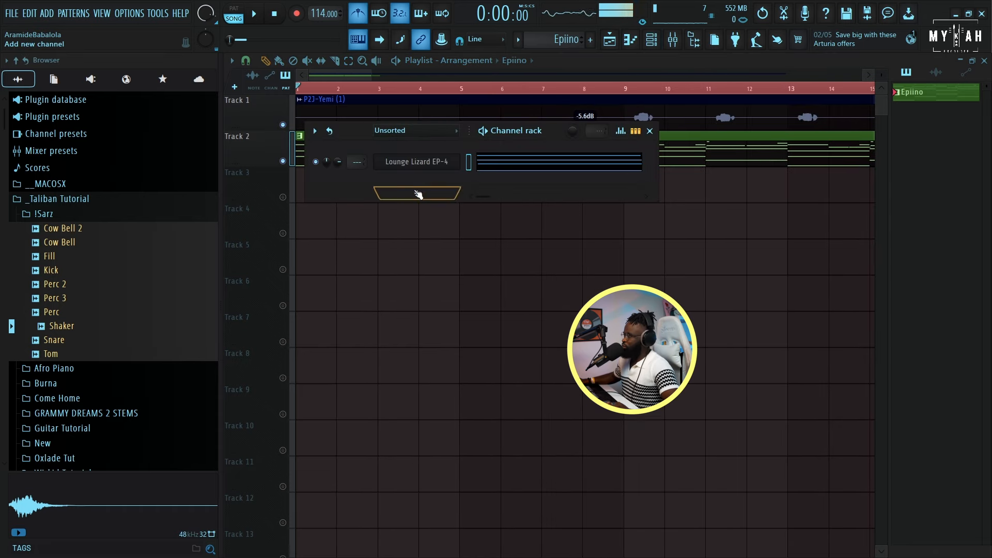
pyautogui.click(385, 193)
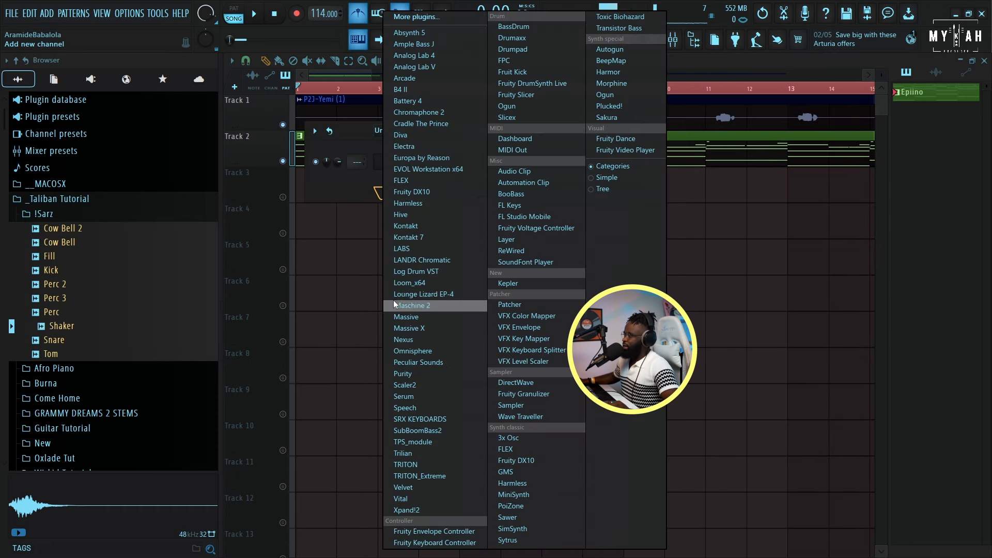
pyautogui.click(435, 55)
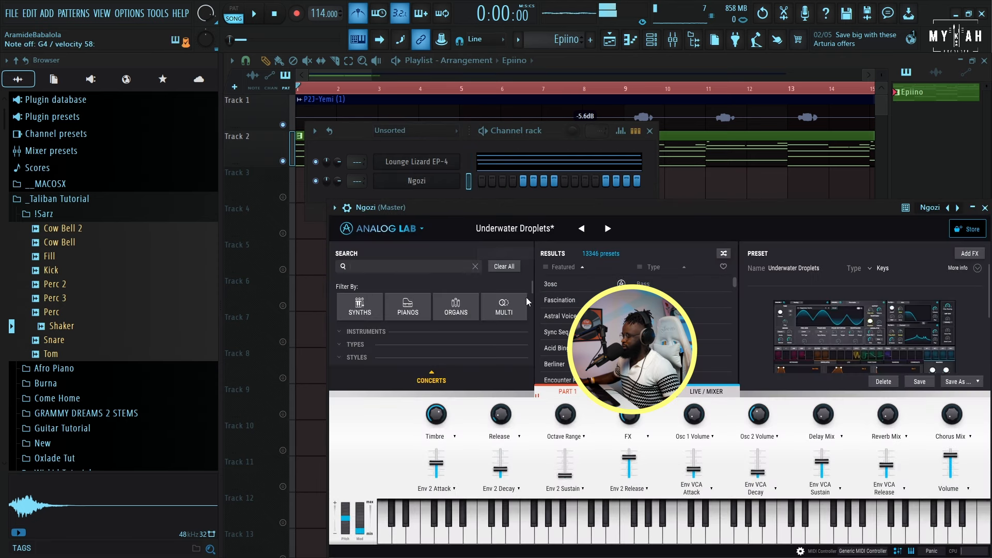
pyautogui.moveTo(539, 206); pyautogui.dragTo(473, 127)
# Set the Analog Lab channel's root note to G#4 in its miscellaneous settings and return to the playlist
pyautogui.click(282, 128)
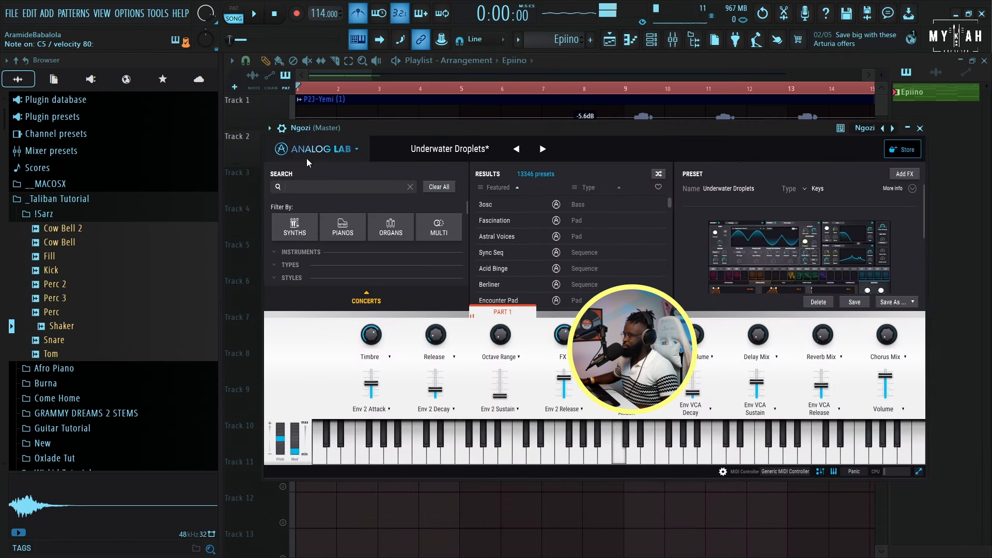
pyautogui.click(335, 151)
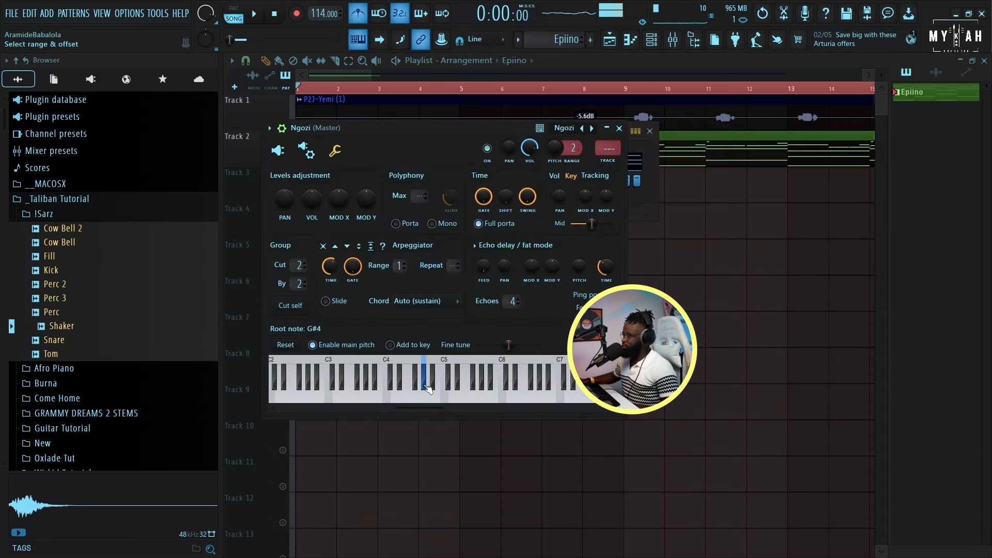
pyautogui.click(340, 74)
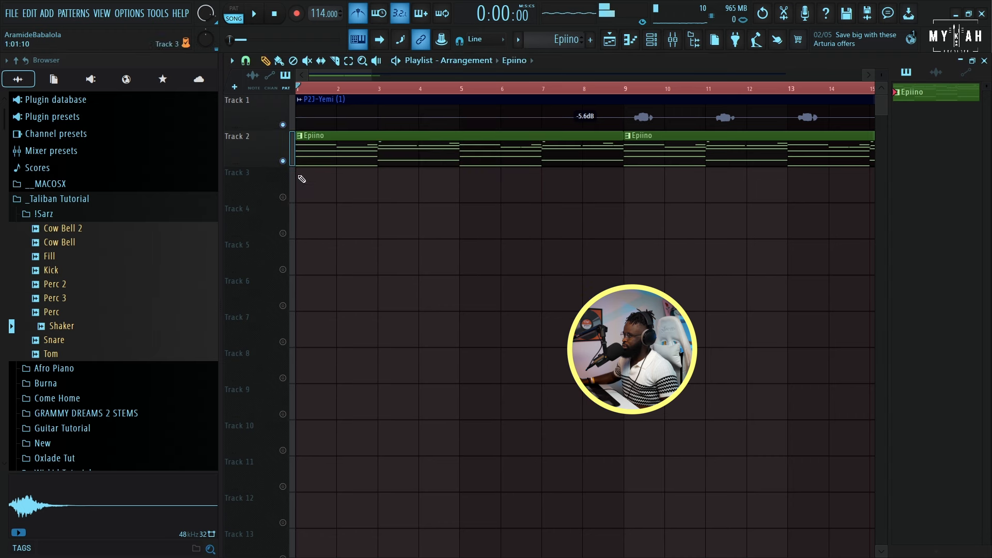
# Record an Analog Lab chord part into a new pattern named pad on Track 3 and open its notes in the piano roll
pyautogui.click(518, 40)
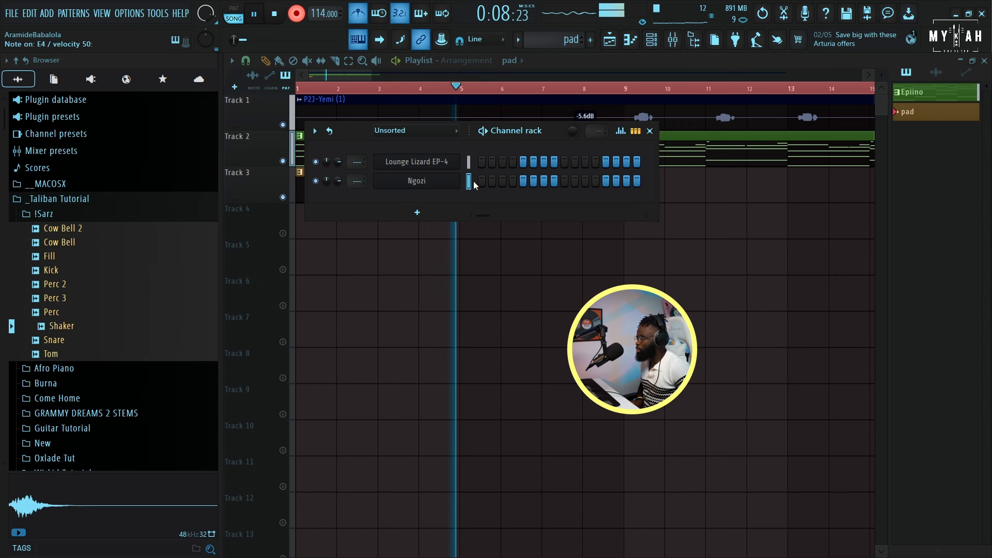
pyautogui.press('space')
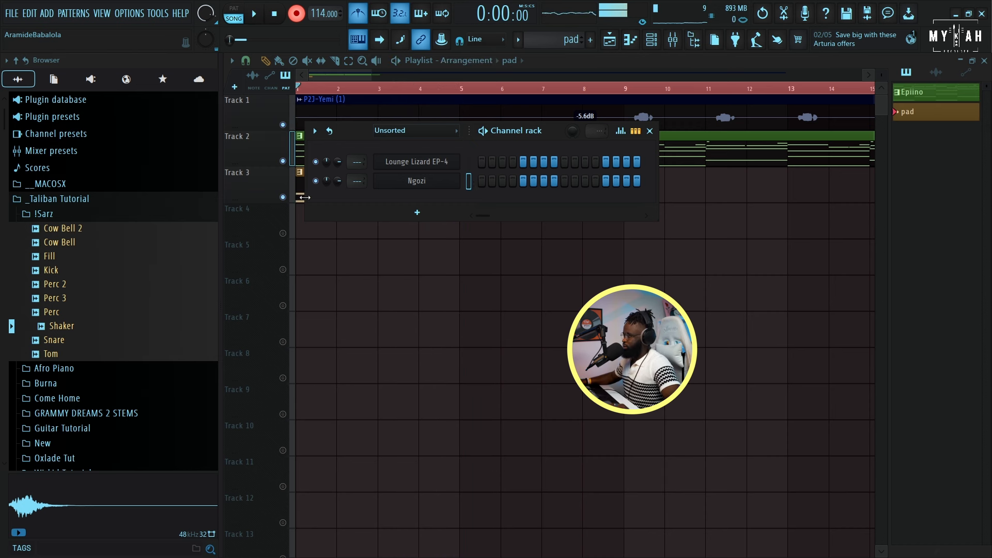
pyautogui.doubleClick(301, 192)
pyautogui.click(297, 14)
# Even out the velocities of all pad notes to one uniform level using the piano roll's level scaling
pyautogui.press('space')
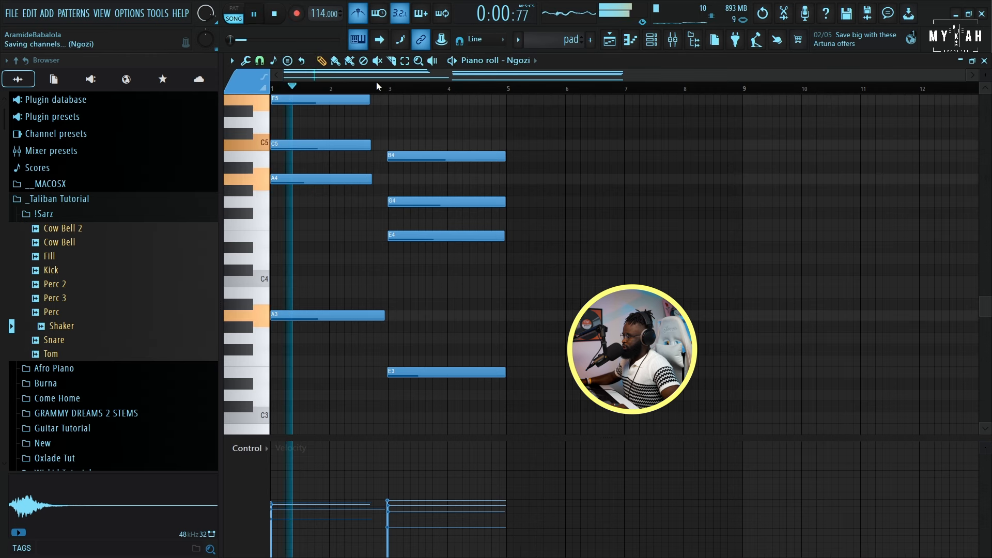
pyautogui.press('space')
pyautogui.hotkey('alt', 'x')
pyautogui.moveTo(527, 256); pyautogui.dragTo(527, 262)
pyautogui.press('space')
pyautogui.click(530, 354)
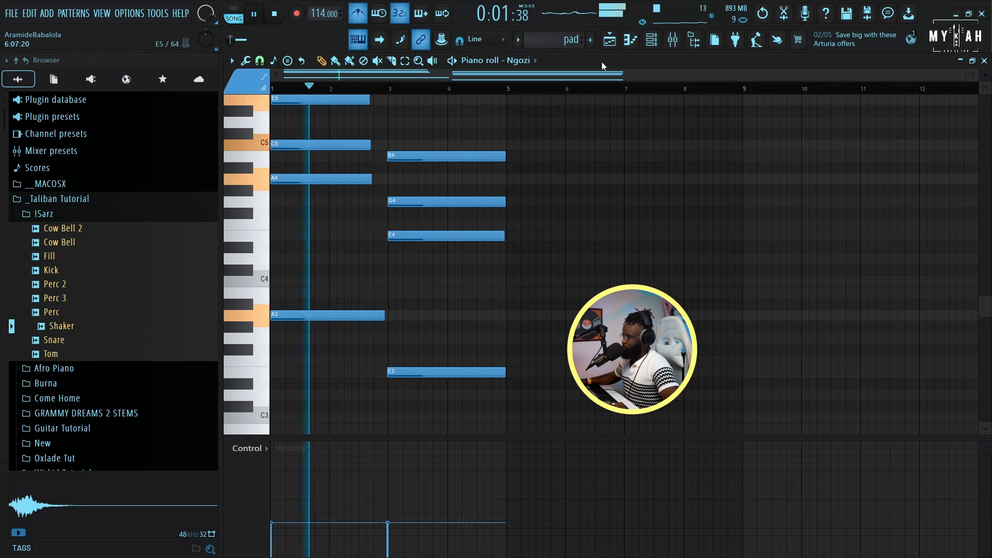
# Place two more pad clips on Track 3 in the playlist, at bars 9 and 13
pyautogui.click(610, 41)
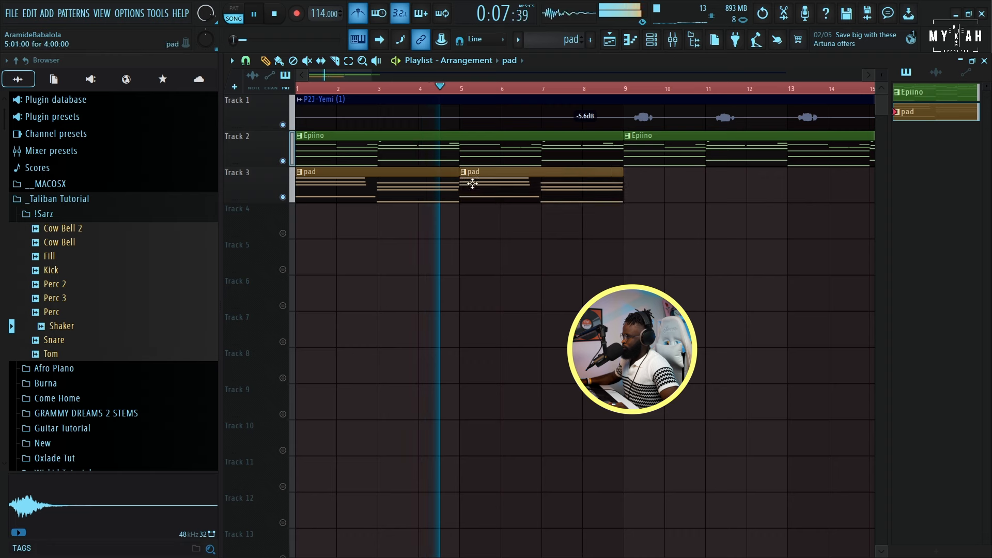
pyautogui.keyDown('ctrl'); pyautogui.scroll(-3, 418, 197); pyautogui.keyUp('ctrl')
pyautogui.click(470, 194)
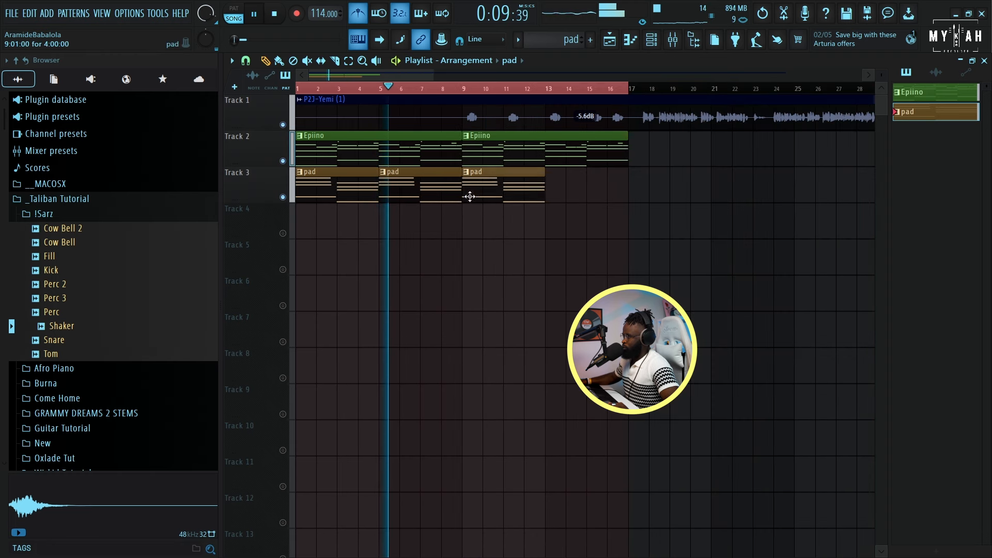
pyautogui.click(552, 195)
pyautogui.scroll(-1, 579, 95)
pyautogui.scroll(-2, 579, 94)
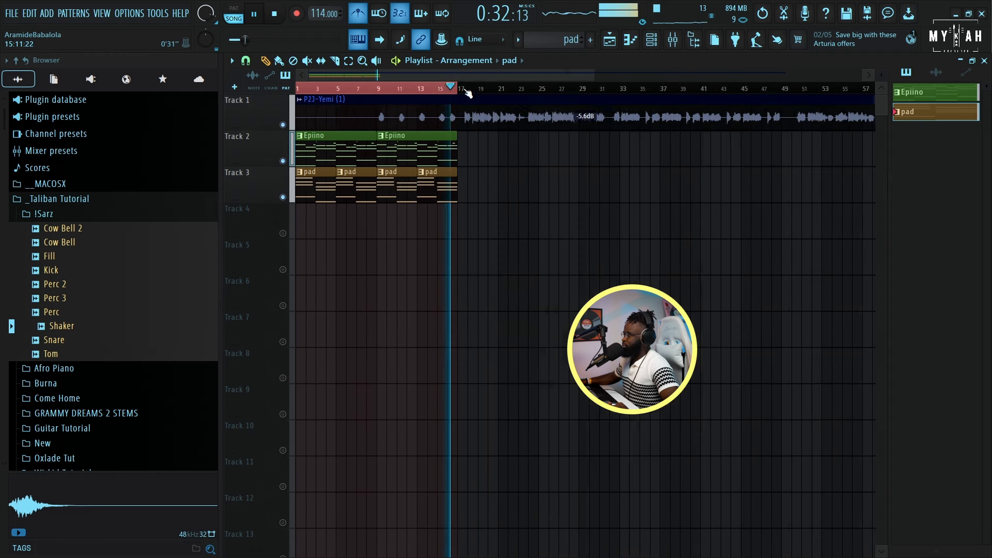
# Select the Epiino and pad clips on Tracks 2 and 3 and duplicate them along the playlist out to bar 41
pyautogui.click(462, 89)
pyautogui.scroll(1, 572, 94)
pyautogui.keyDown('ctrl'); pyautogui.moveTo(420, 199); pyautogui.dragTo(331, 135); pyautogui.keyUp('ctrl')
pyautogui.keyDown('shift'); pyautogui.moveTo(340, 138); pyautogui.dragTo(445, 141); pyautogui.keyUp('shift')
pyautogui.keyDown('shift'); pyautogui.moveTo(446, 141); pyautogui.dragTo(658, 144); pyautogui.keyUp('shift')
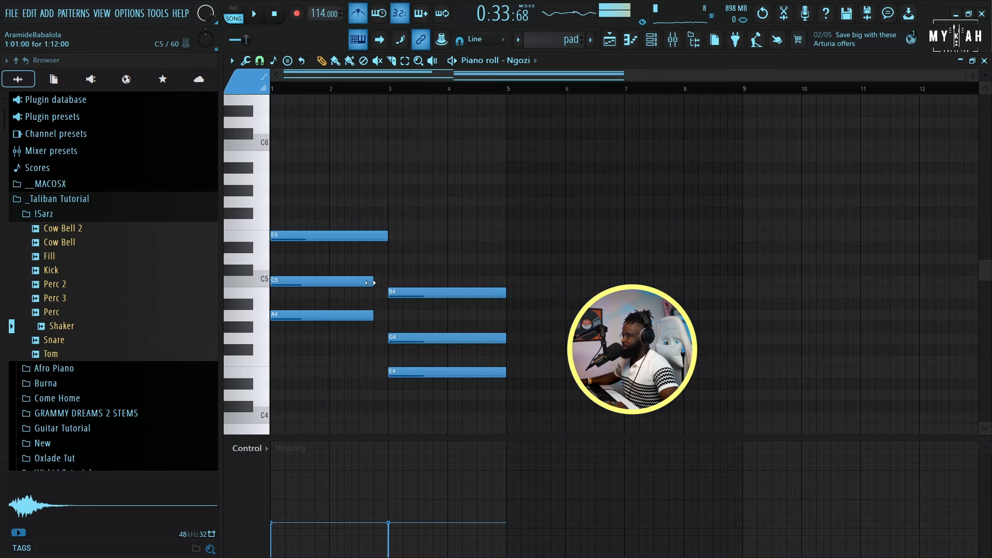
# Lengthen the C5, A4 and A3 notes of the pad's first chord so they end at bar 3
pyautogui.moveTo(370, 282); pyautogui.dragTo(388, 283)
pyautogui.press('space')
pyautogui.moveTo(374, 316); pyautogui.dragTo(388, 316)
pyautogui.scroll(-1, 396, 307)
pyautogui.scroll(-2, 398, 307)
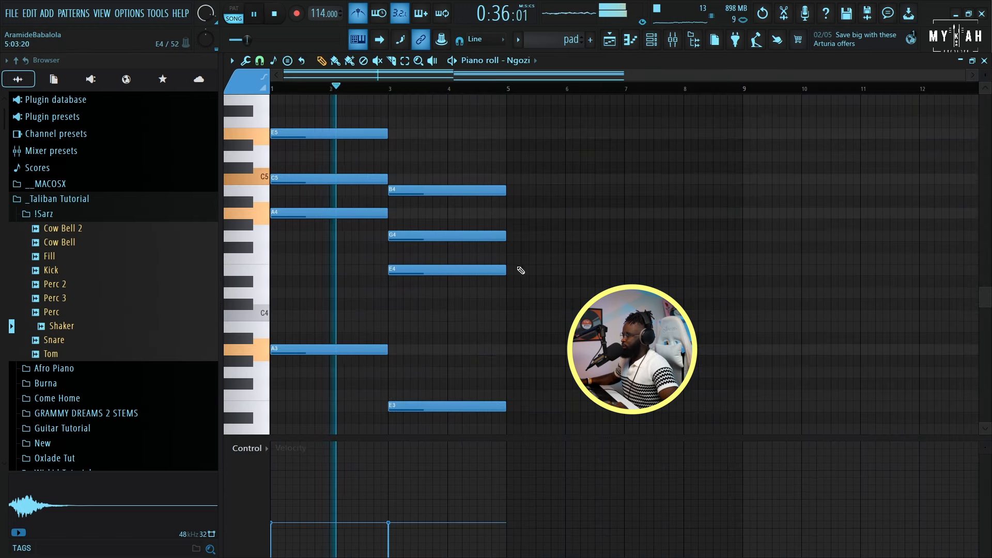
pyautogui.scroll(1, 522, 266)
# Clone the Lounge Lizard EP-4 channel in the channel rack and copy its notes from the Epiino pattern
pyautogui.click(610, 39)
pyautogui.press('space')
pyautogui.click(652, 40)
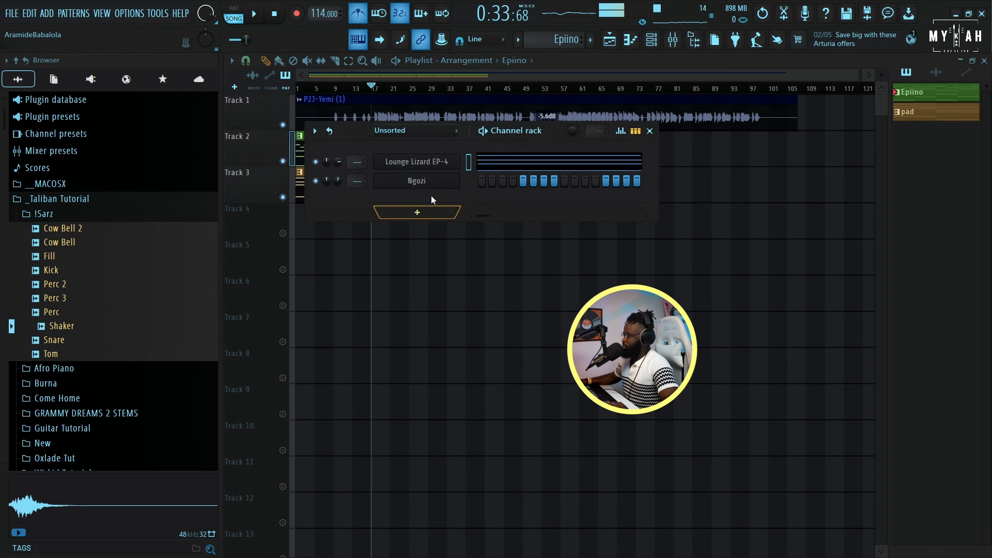
pyautogui.rightClick(456, 161)
pyautogui.click(490, 278)
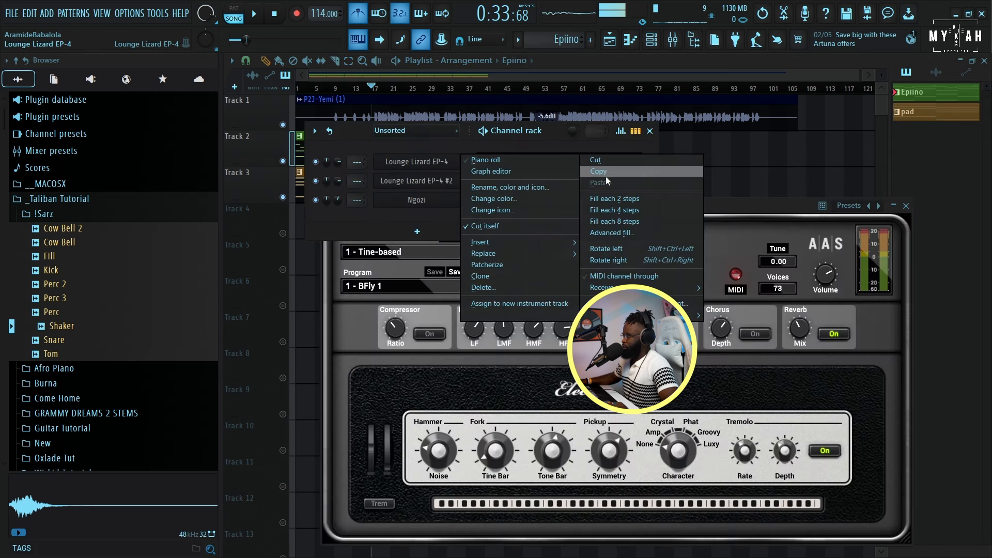
# Create a new pattern named Epi and paste the copied notes into the cloned Lounge Lizard EP-4 #2 channel
pyautogui.click(519, 40)
pyautogui.click(589, 55)
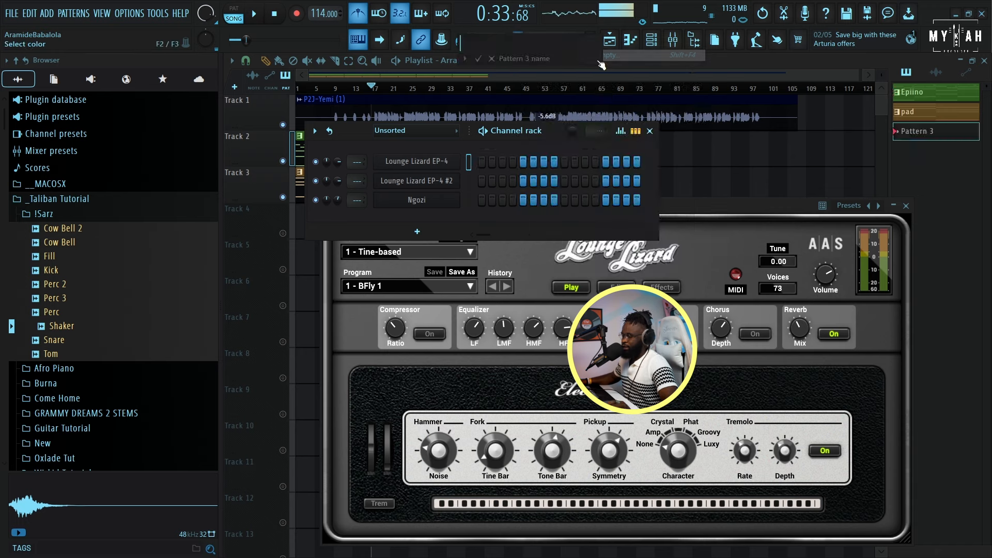
pyautogui.write('Epi')
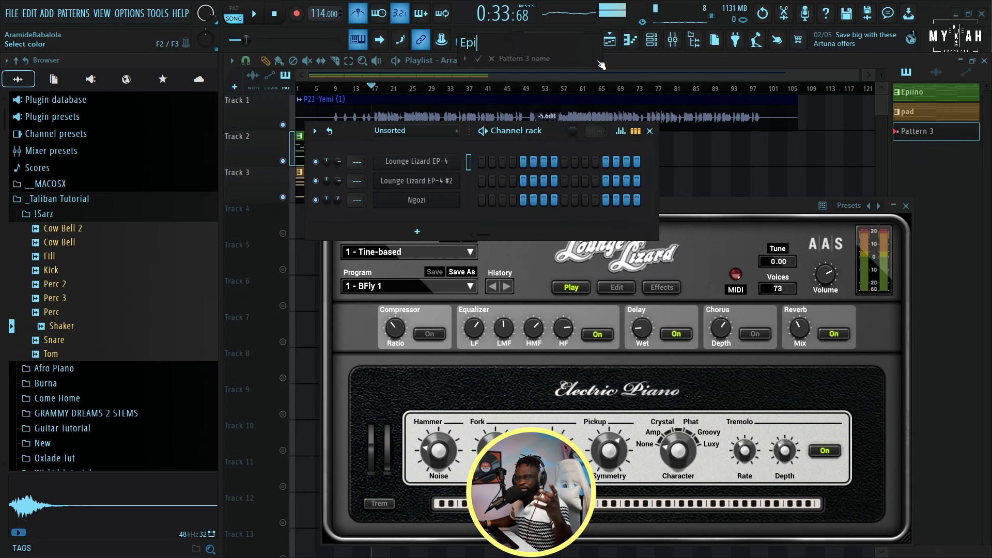
pyautogui.press('Return')
# Transpose all notes of the Lounge Lizard EP-4 #2 part up one octave and audition them in pattern mode
pyautogui.click(230, 5)
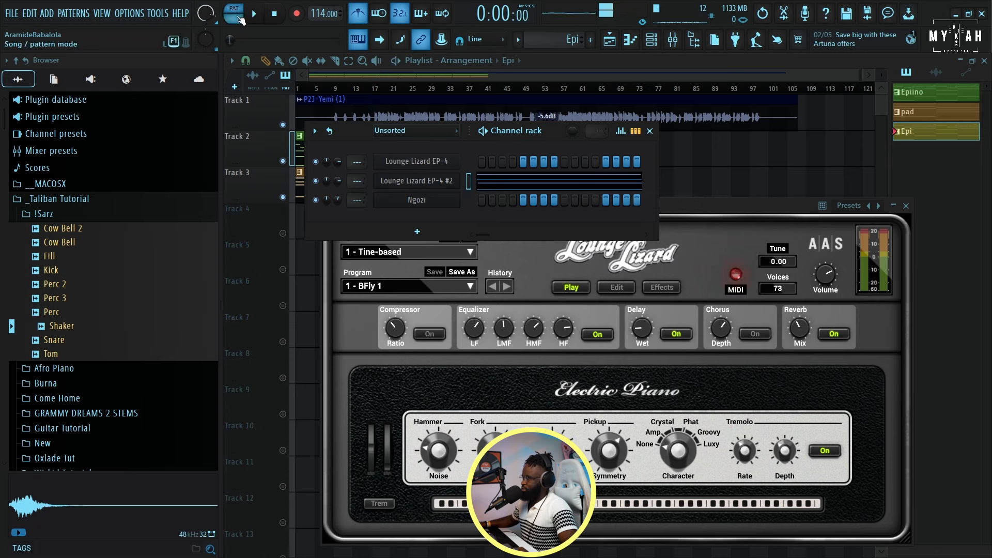
pyautogui.click(502, 184)
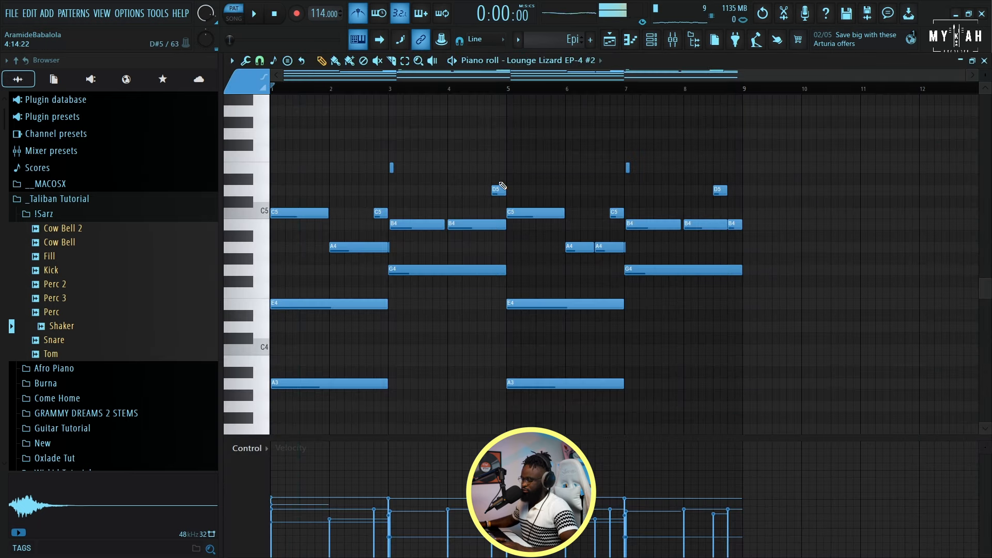
pyautogui.hotkey('ctrl', 'Up')
pyautogui.press('space')
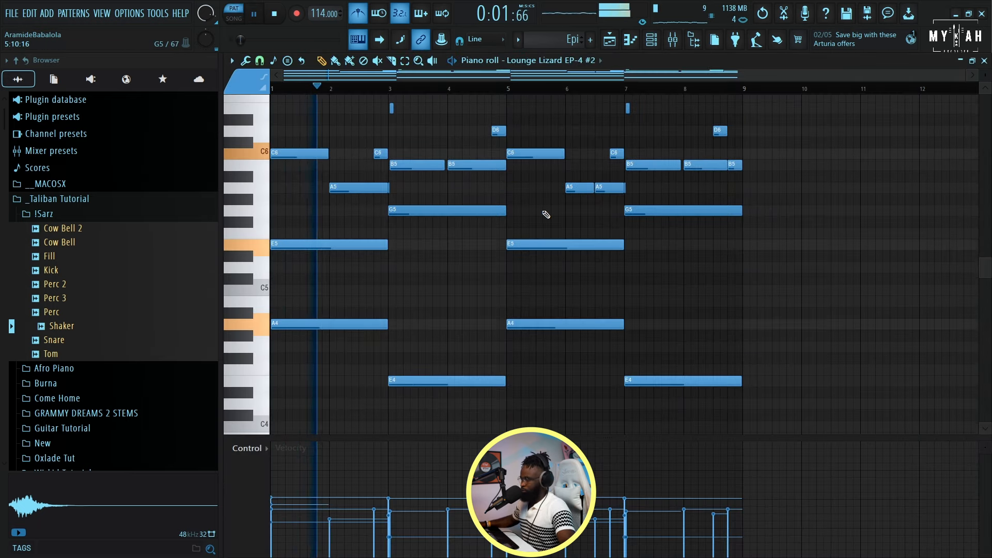
pyautogui.scroll(3, 394, 213)
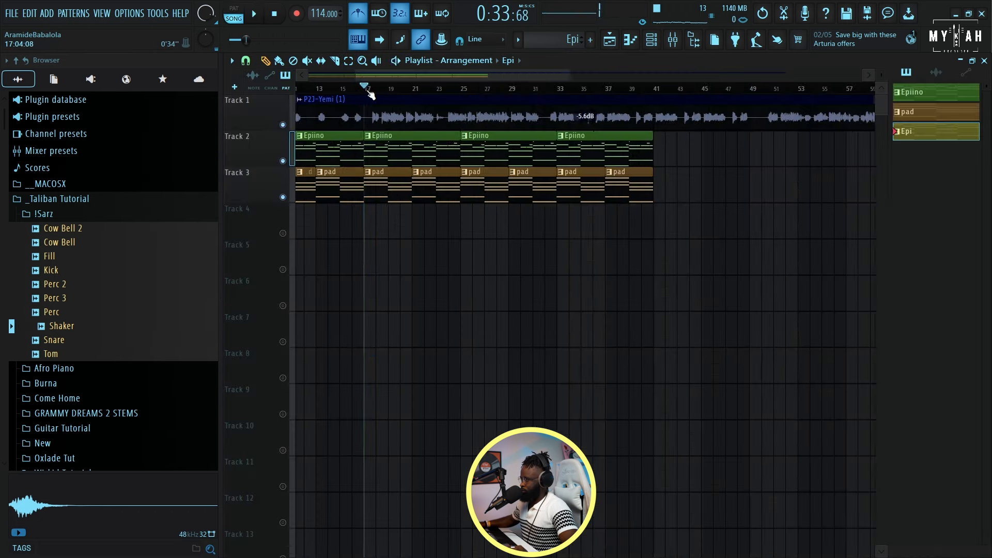
# Place Epi pattern clips on Track 4 at bars 17, 25 and 33 while the song plays
pyautogui.press('space')
pyautogui.scroll(3, 371, 94)
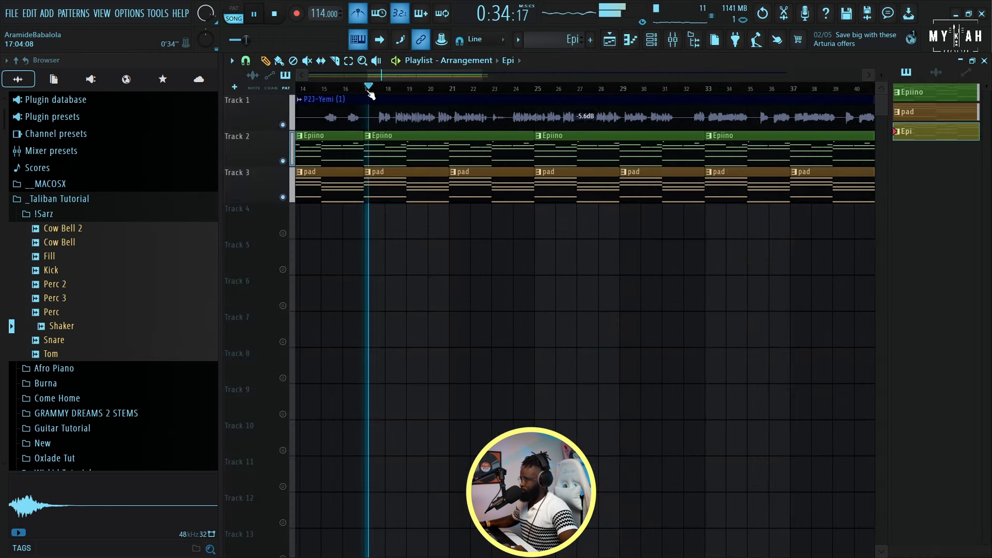
pyautogui.click(365, 226)
pyautogui.click(283, 233)
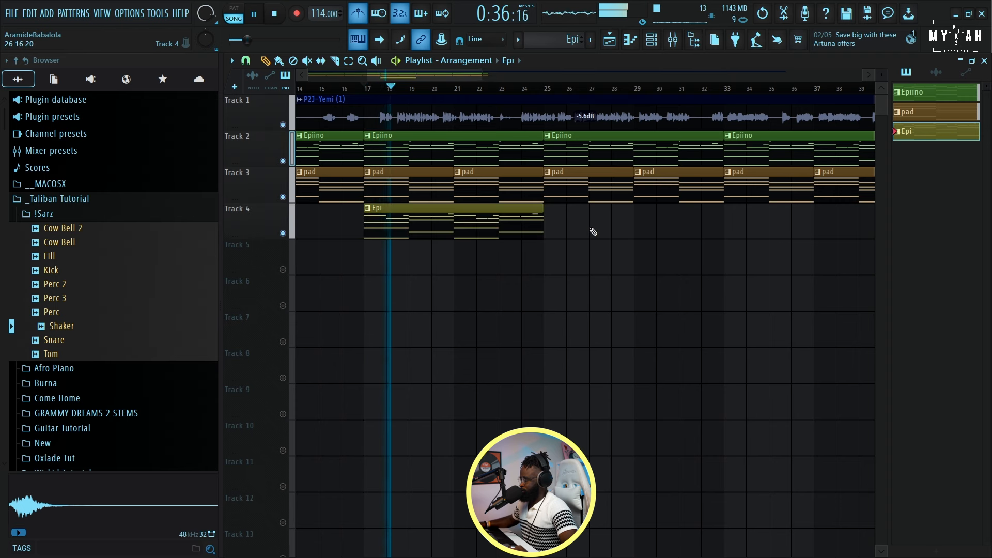
pyautogui.click(552, 227)
pyautogui.scroll(-1, 451, 96)
pyautogui.scroll(-2, 450, 96)
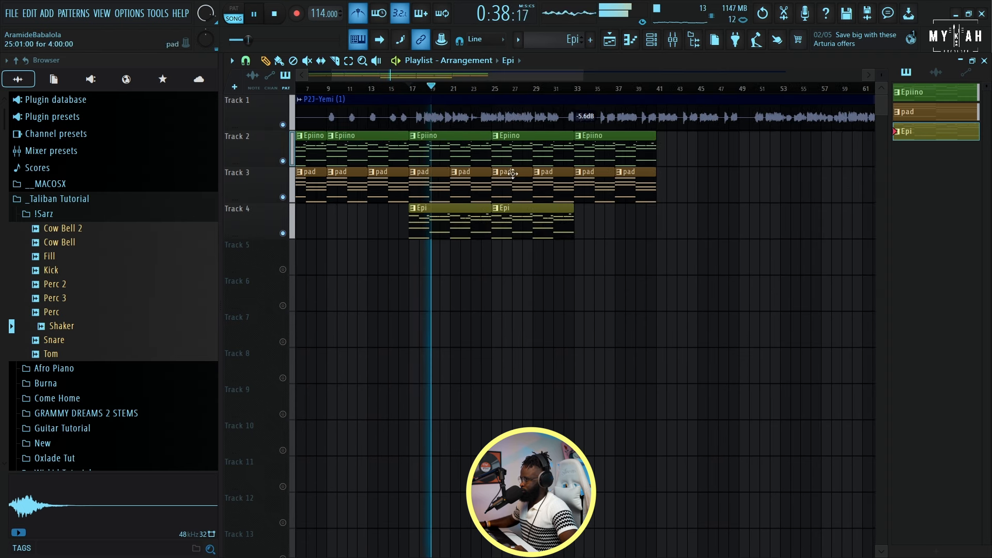
pyautogui.click(582, 225)
# Play the arrangement from bar 49 to listen to the layered parts
pyautogui.click(629, 37)
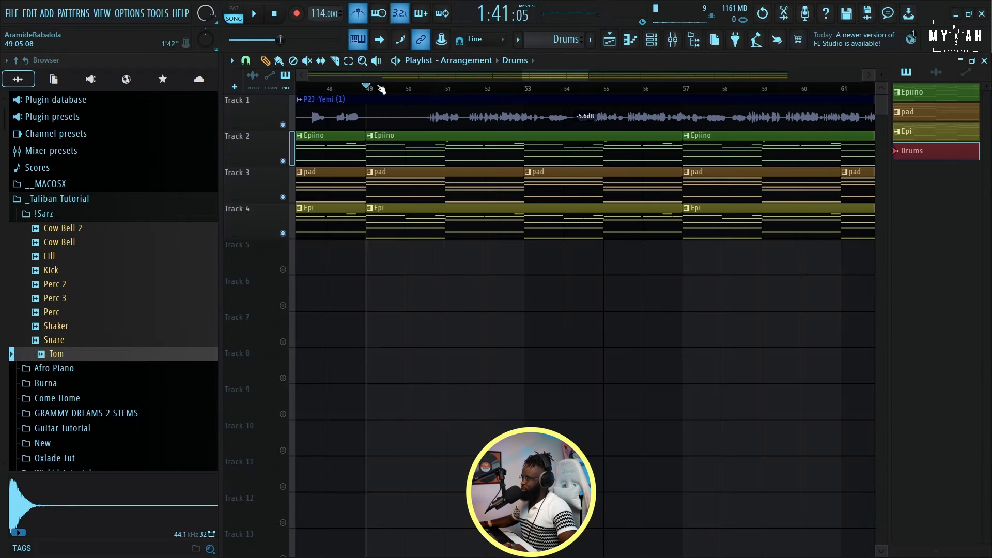
pyautogui.press('space')
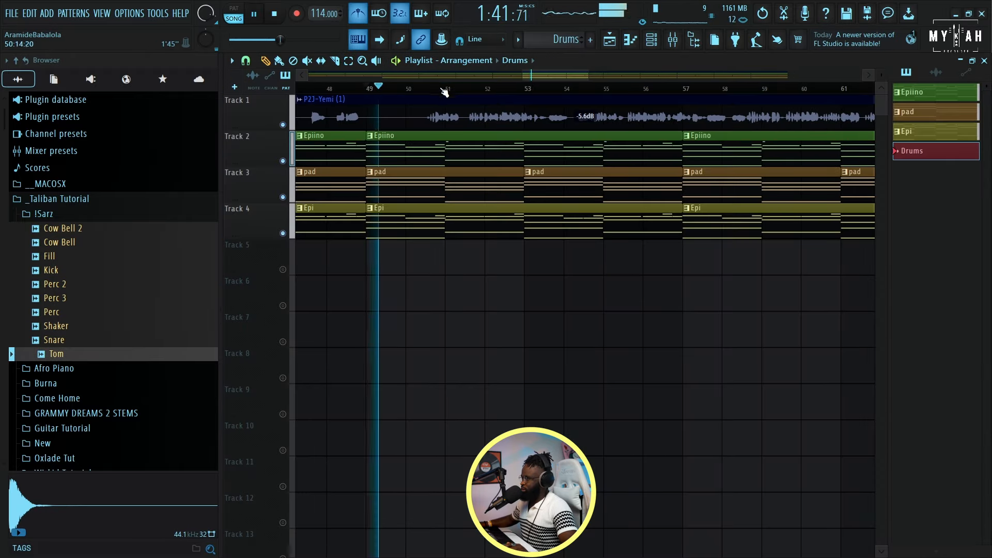
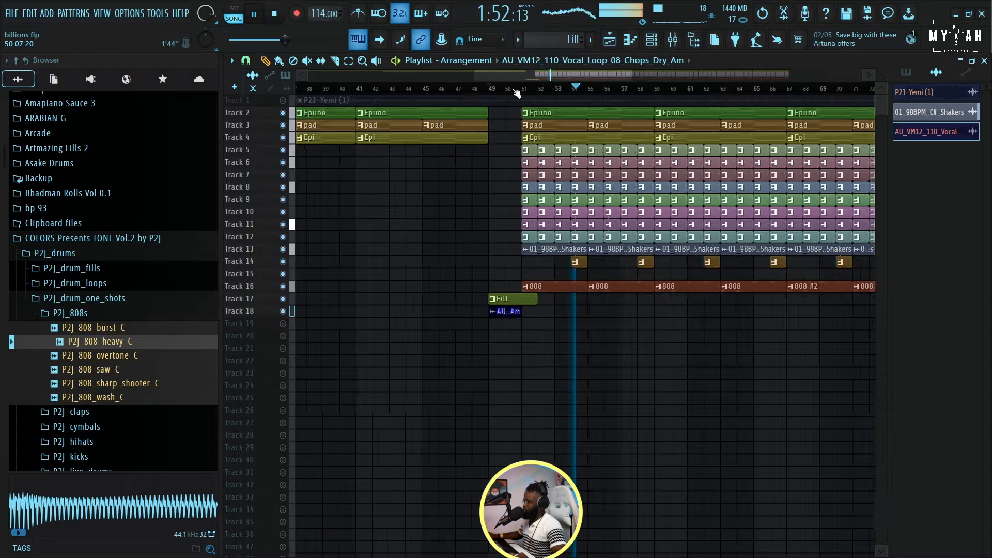
pyautogui.scroll(3, 553, 97)
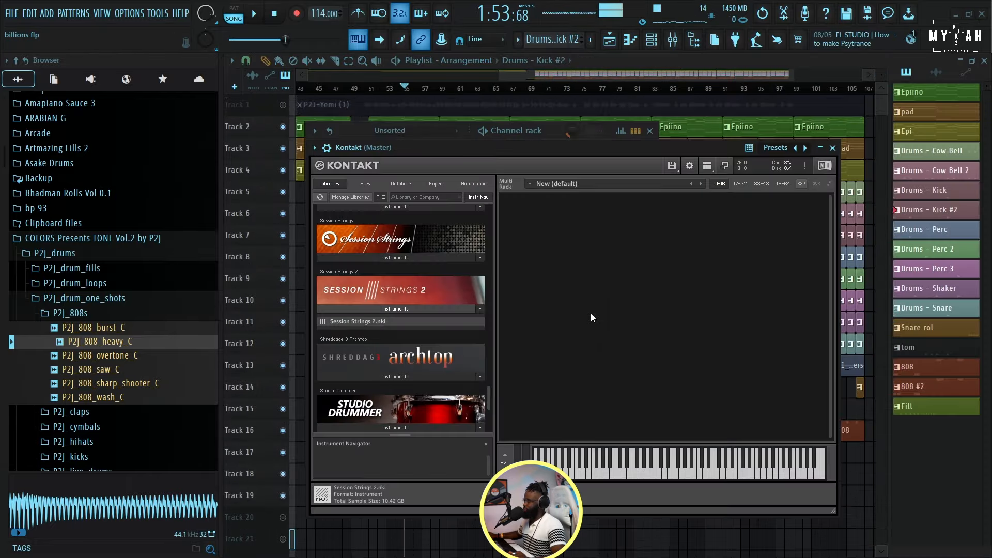
# Review the Stri pattern's notes in the piano roll and route the Kontakt channel to mixer track 11
pyautogui.moveTo(607, 145); pyautogui.dragTo(591, 147)
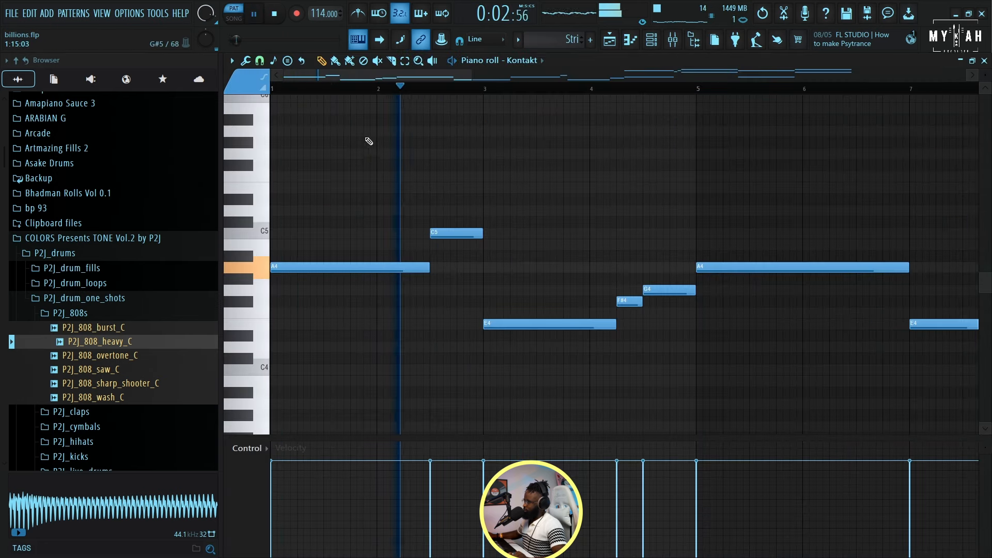
pyautogui.scroll(-4, 389, 90)
pyautogui.scroll(-3, 455, 344)
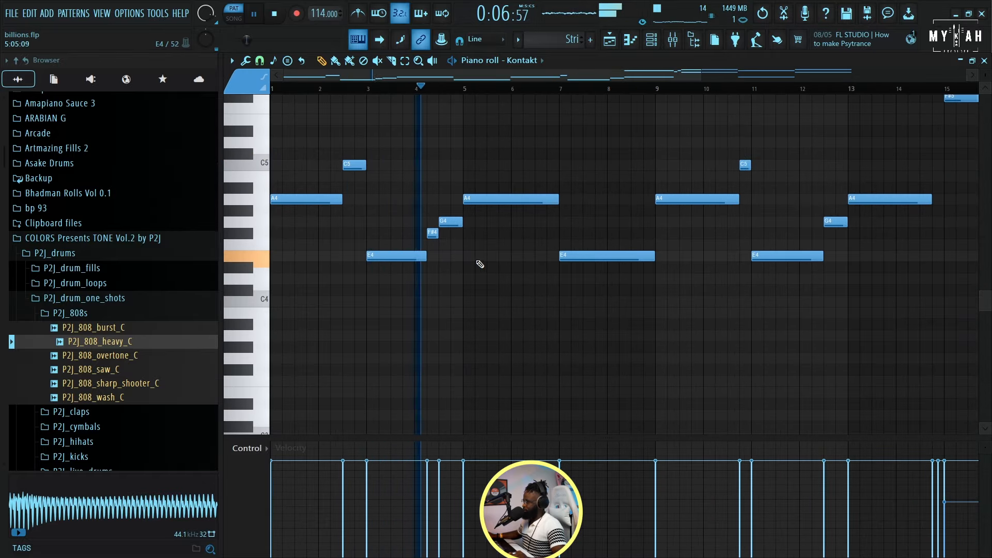
pyautogui.click(652, 39)
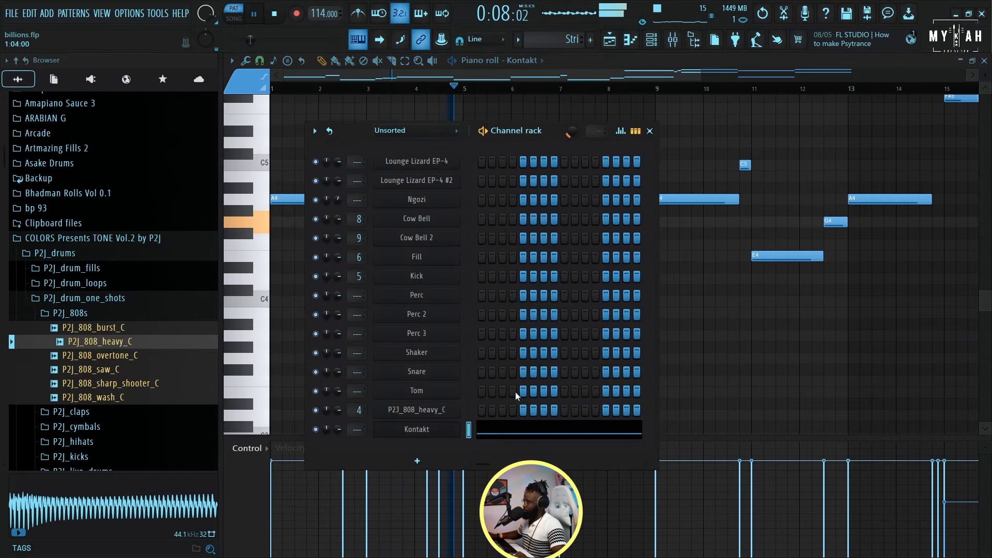
pyautogui.click(440, 433)
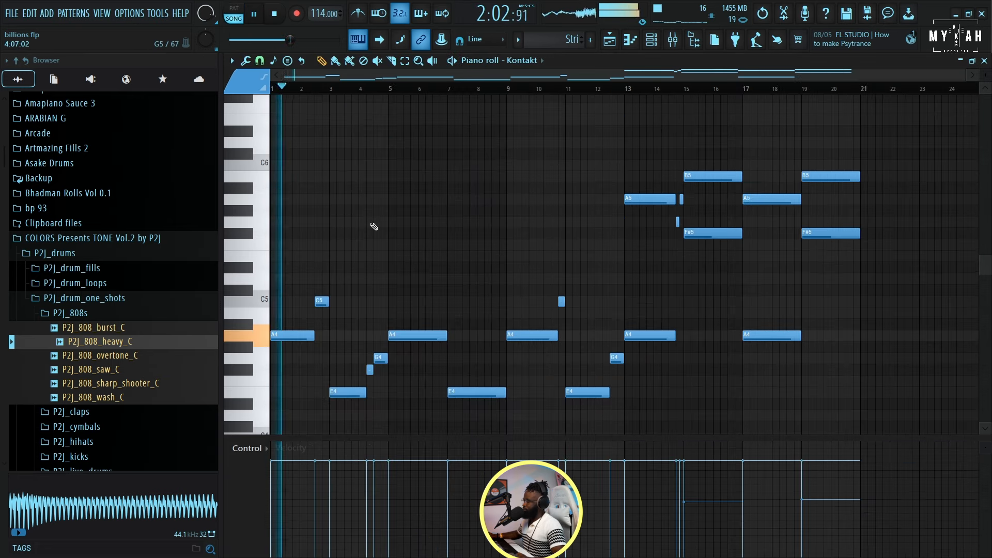
# Lower the Kontakt channel's volume in the channel rack and return to its piano roll
pyautogui.click(652, 39)
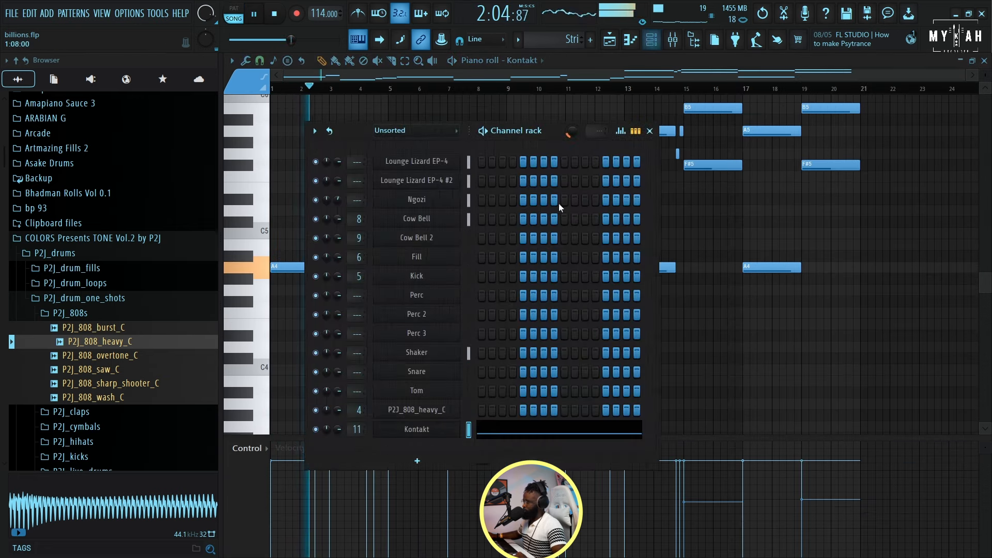
pyautogui.moveTo(338, 429); pyautogui.dragTo(338, 457)
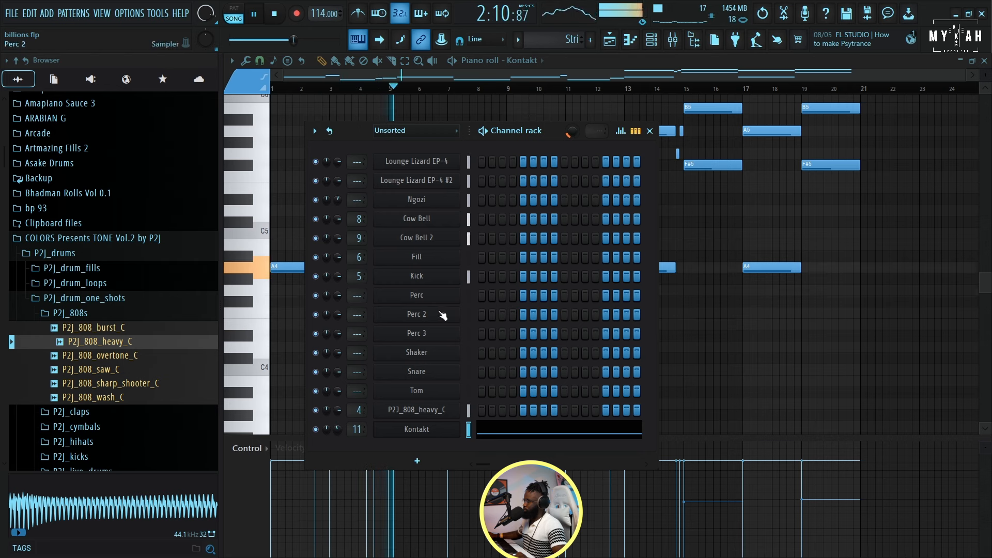
pyautogui.press('F6')
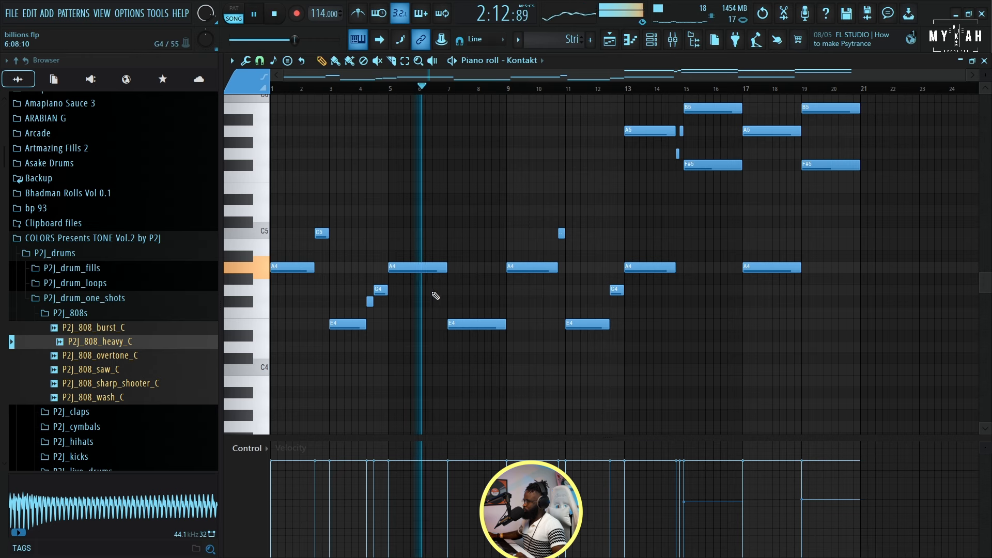
# Add an A3 note one octave below the first A4 note of the string part and play it back
pyautogui.scroll(-4, 415, 270)
pyautogui.press('space')
pyautogui.moveTo(289, 313)
pyautogui.mouseDown()
pyautogui.moveTo(289, 290)
pyautogui.moveTo(290, 302)
pyautogui.mouseUp()
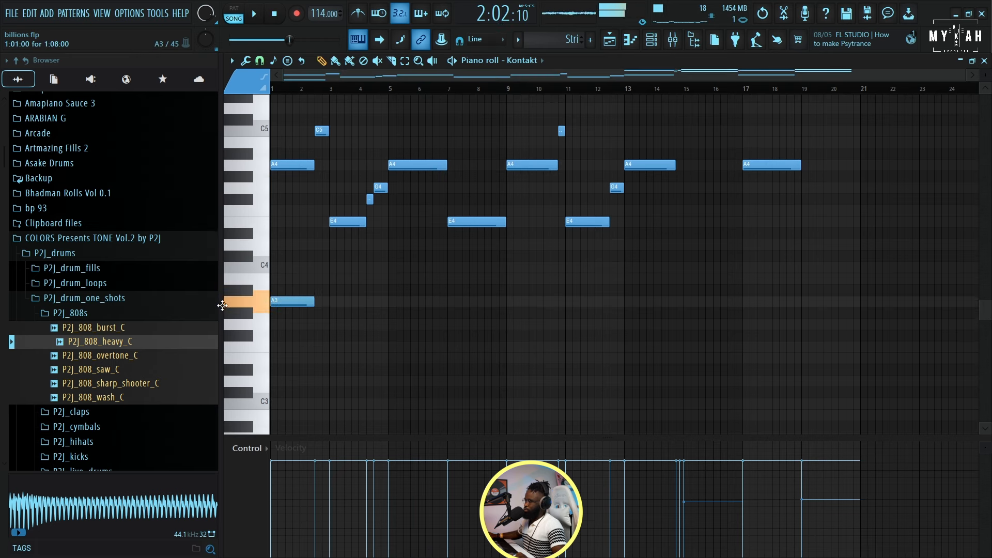
pyautogui.press('space')
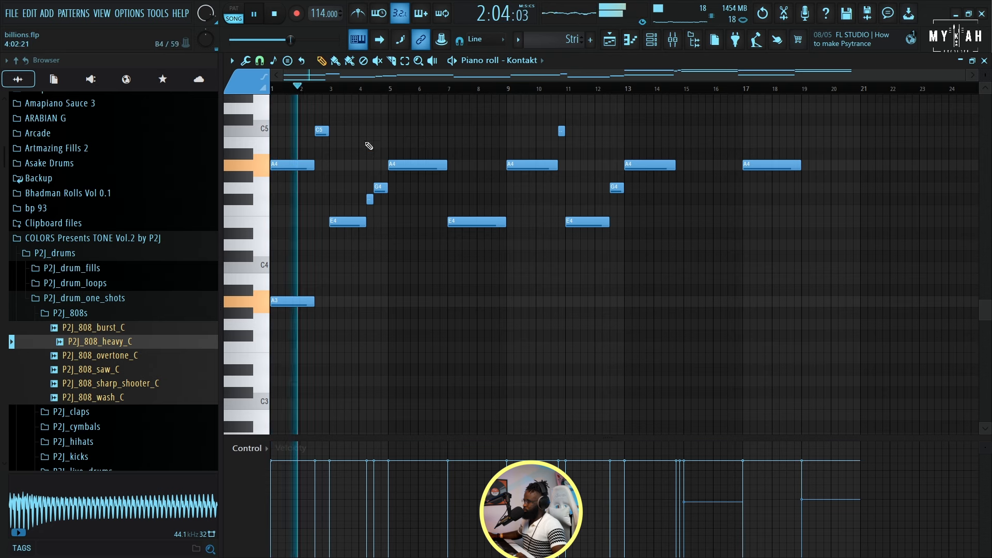
# Reduce the velocity of the A3 string note and add an E3 note one octave below the first E4 note
pyautogui.press('space')
pyautogui.moveTo(296, 273); pyautogui.dragTo(303, 343)
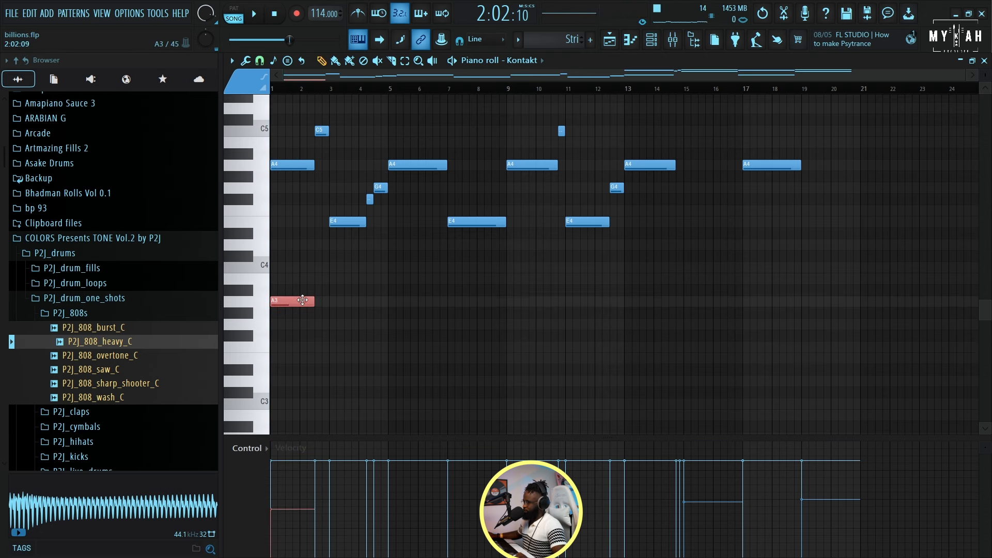
pyautogui.press('space')
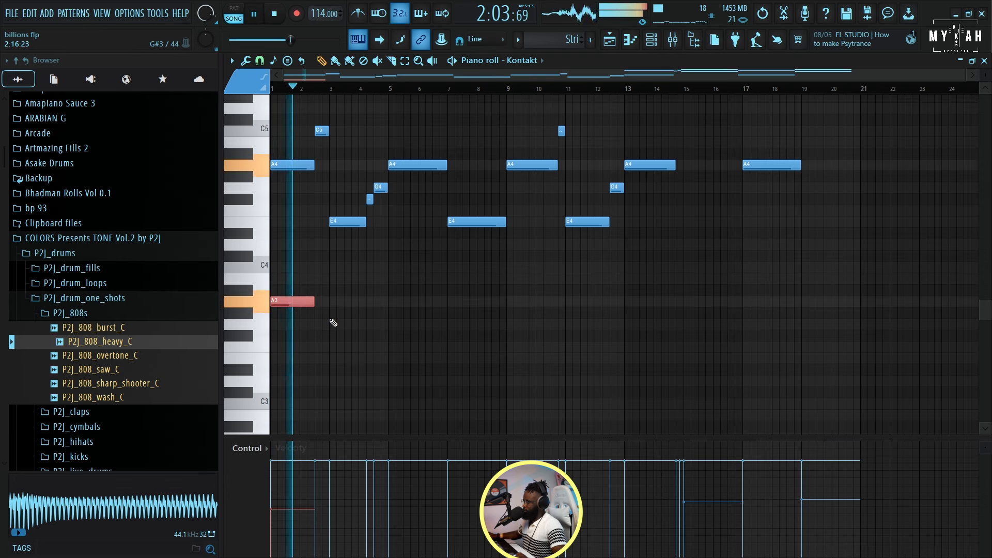
pyautogui.click(342, 359)
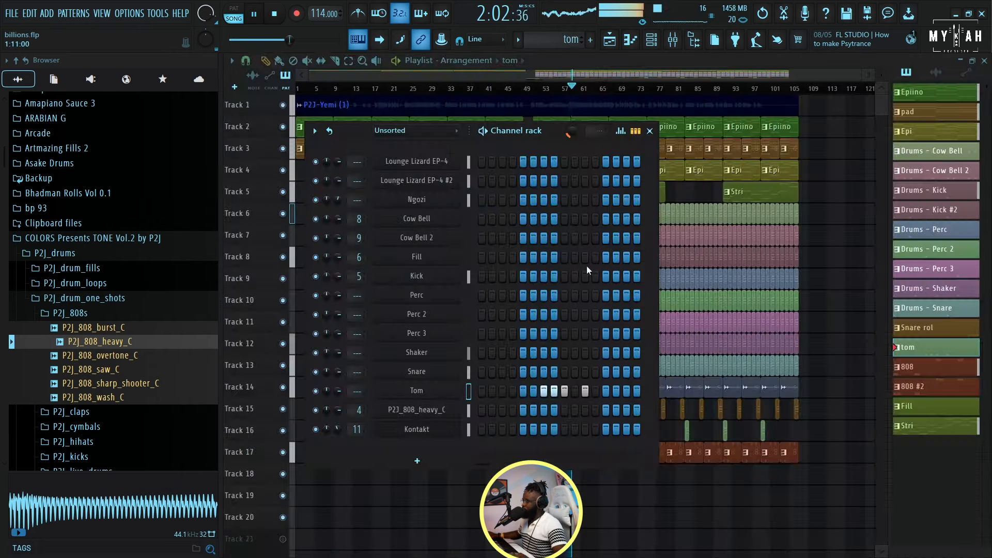
# Route the Perc channel to mixer track 12 and the Perc 2 channel to mixer track 13
pyautogui.click(424, 294)
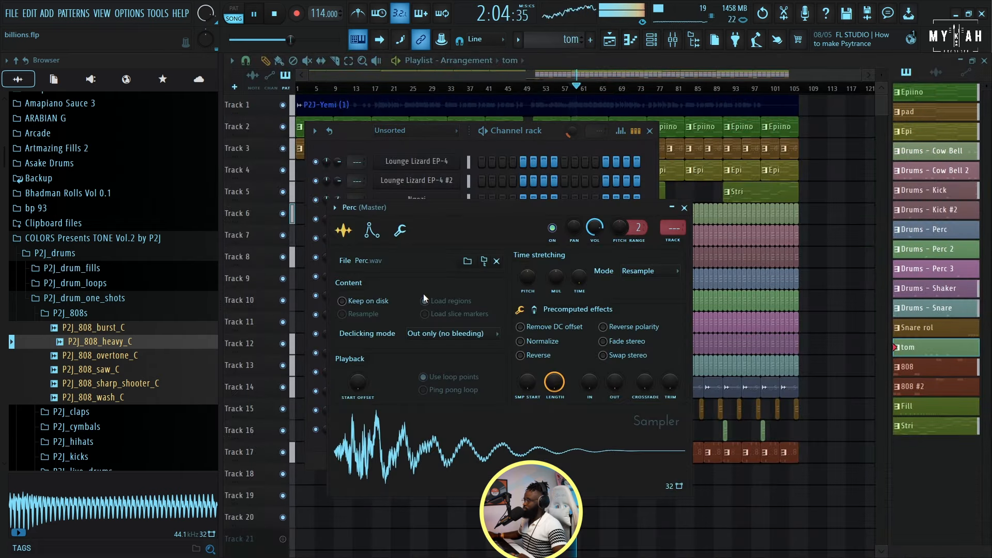
pyautogui.click(674, 240)
pyautogui.click(651, 40)
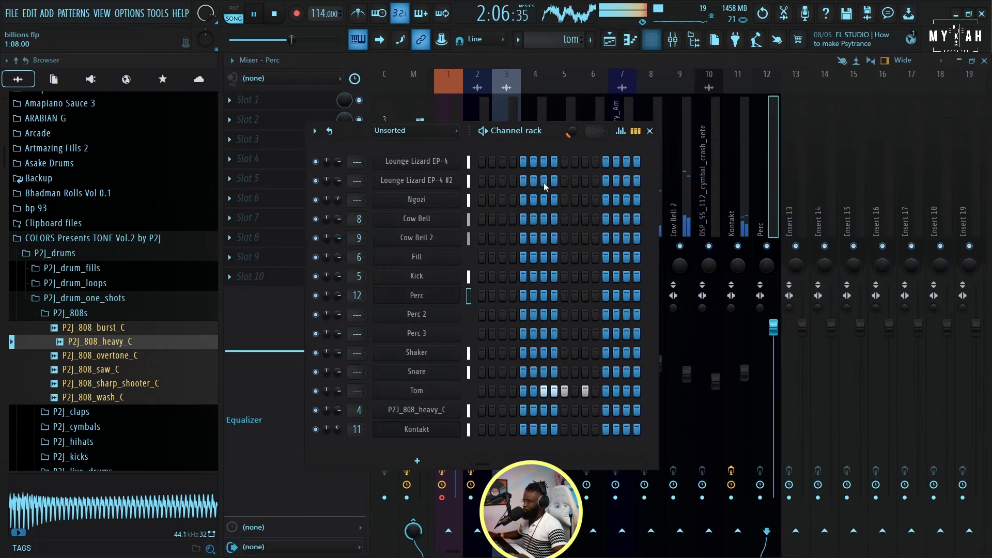
pyautogui.click(435, 310)
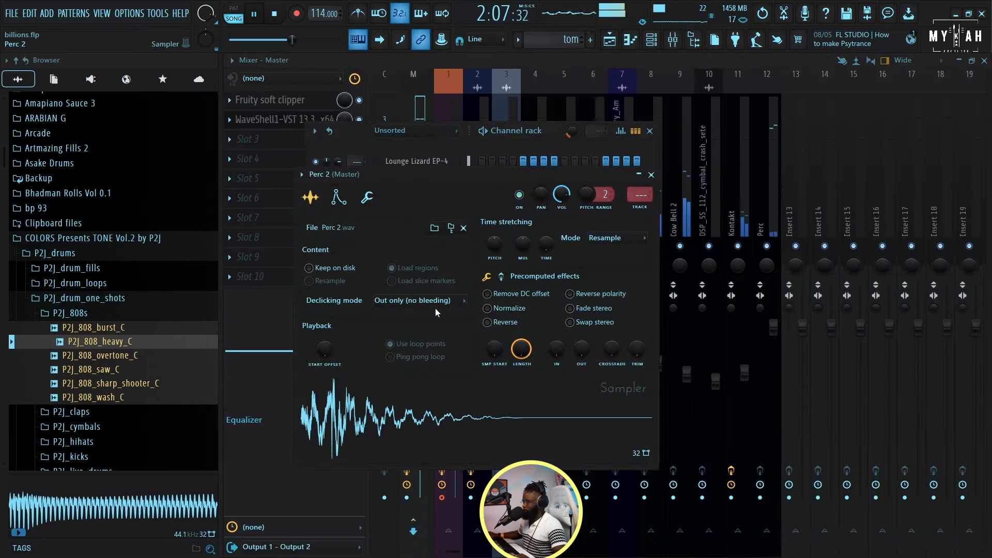
pyautogui.click(642, 208)
pyautogui.click(651, 40)
# Route the Perc 3 channel to mixer track 14 and the Shaker channel to mixer track 15
pyautogui.click(418, 335)
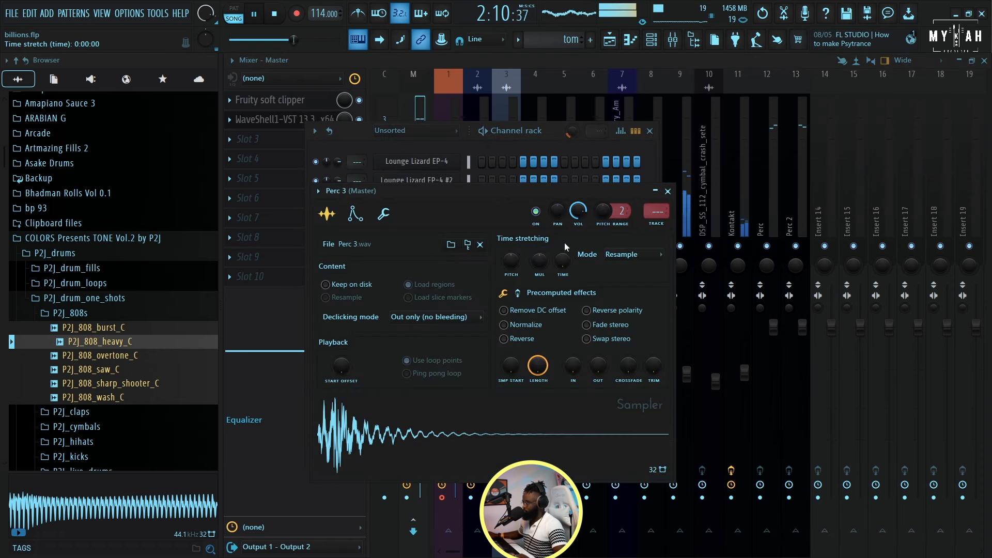
pyautogui.click(645, 215)
pyautogui.click(651, 39)
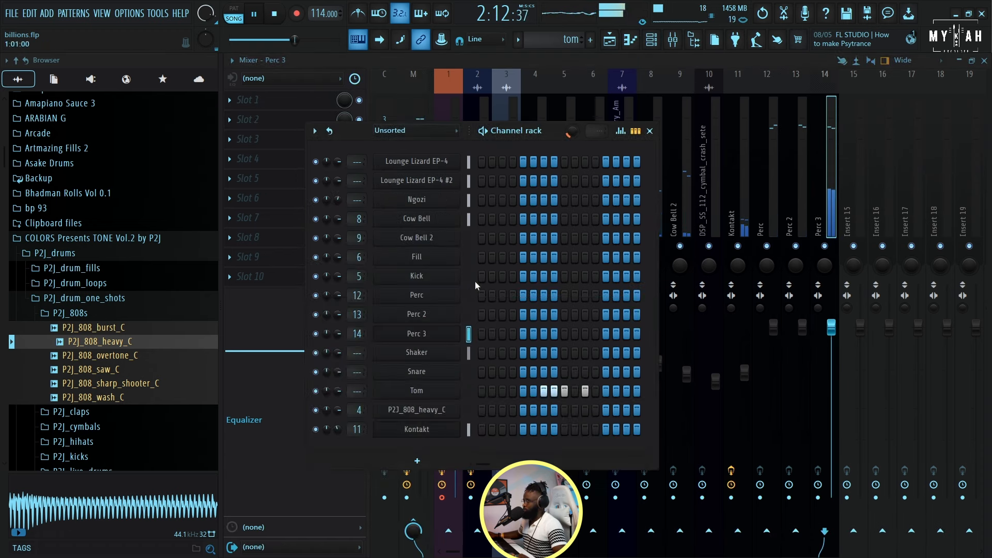
pyautogui.click(420, 355)
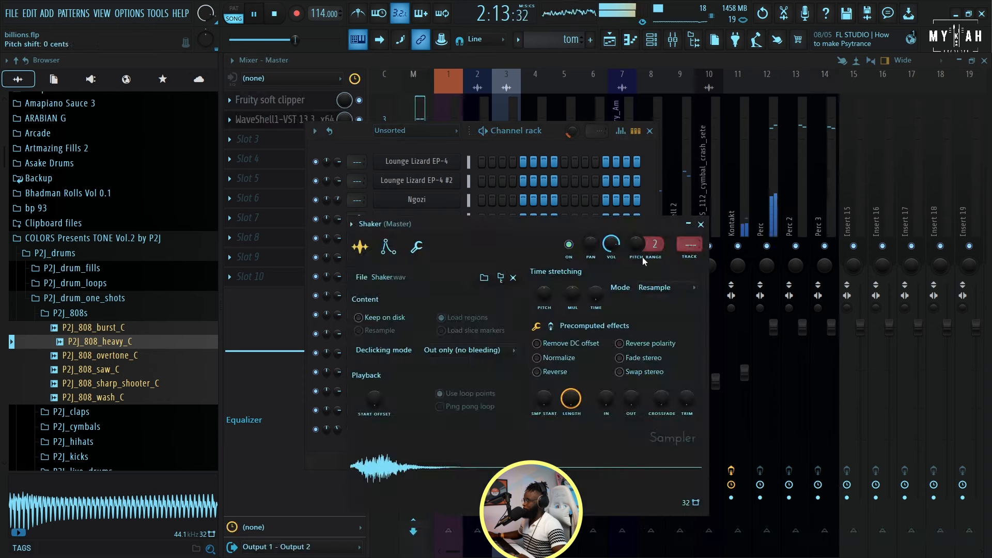
pyautogui.click(700, 262)
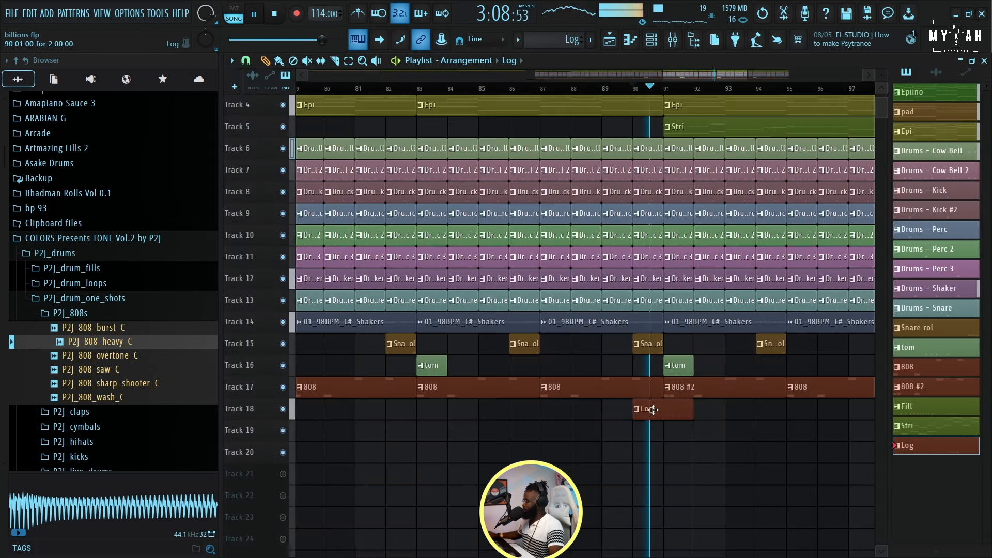
# Move the Log clip on Track 18 to bar 89, examine its Log Drum VST notes and return to the playlist
pyautogui.moveTo(648, 409); pyautogui.dragTo(633, 413)
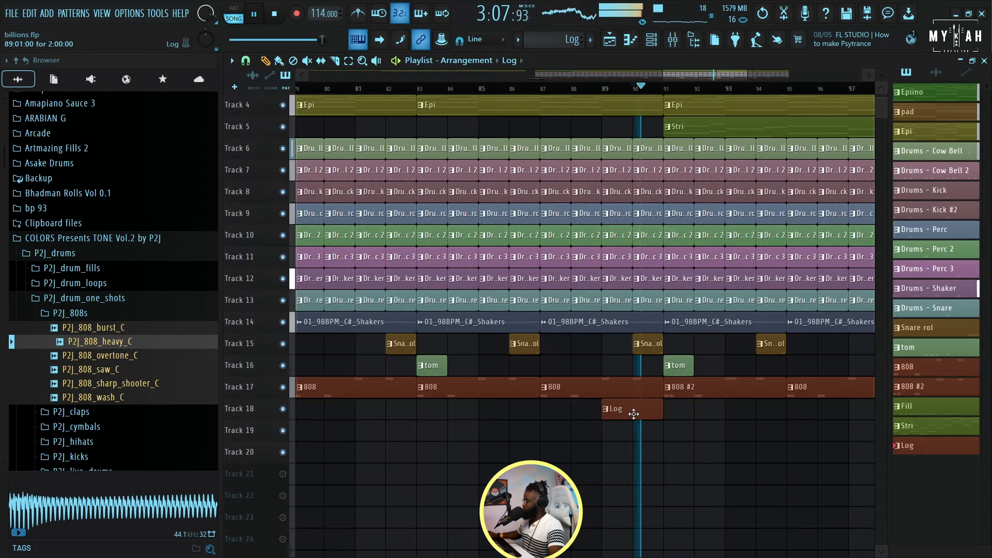
pyautogui.doubleClick(633, 414)
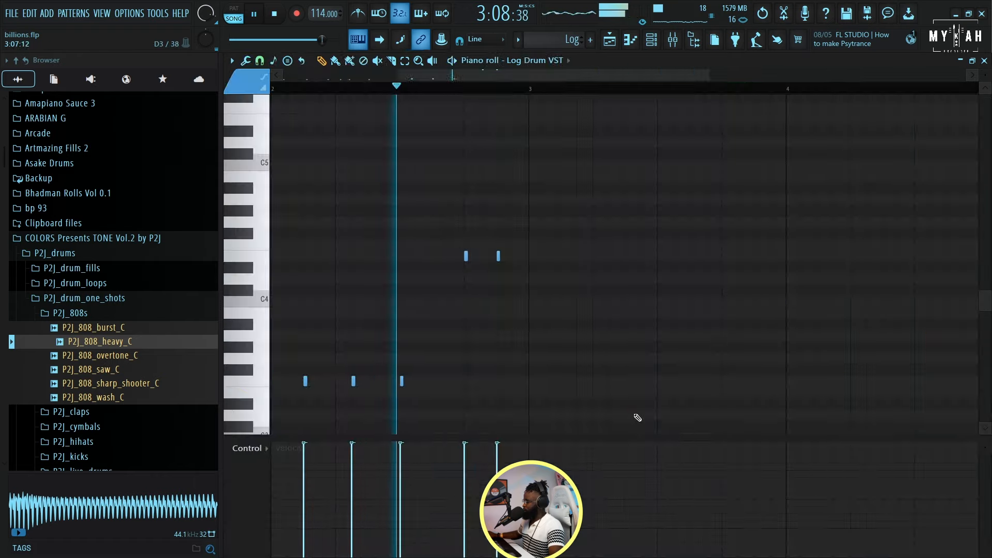
pyautogui.click(655, 46)
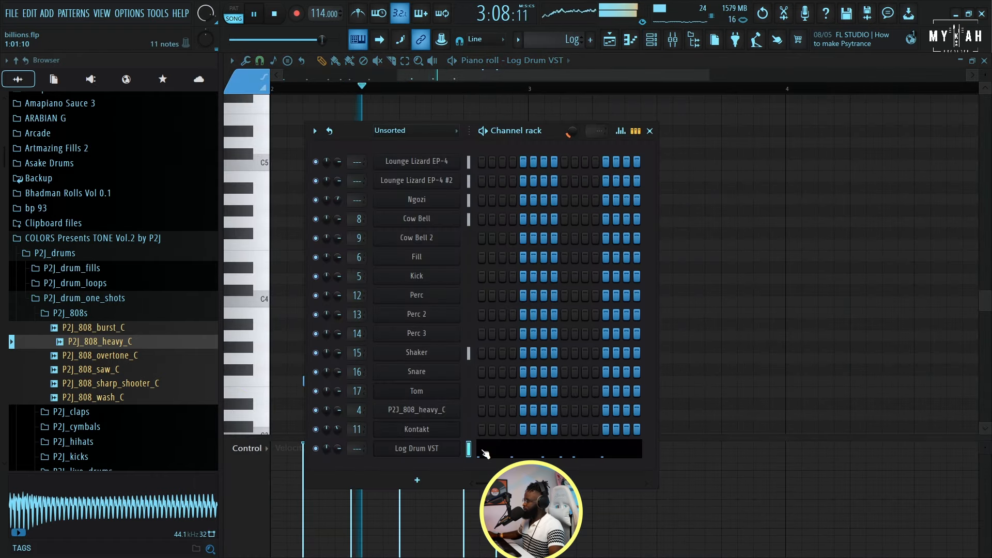
pyautogui.click(487, 454)
pyautogui.click(488, 453)
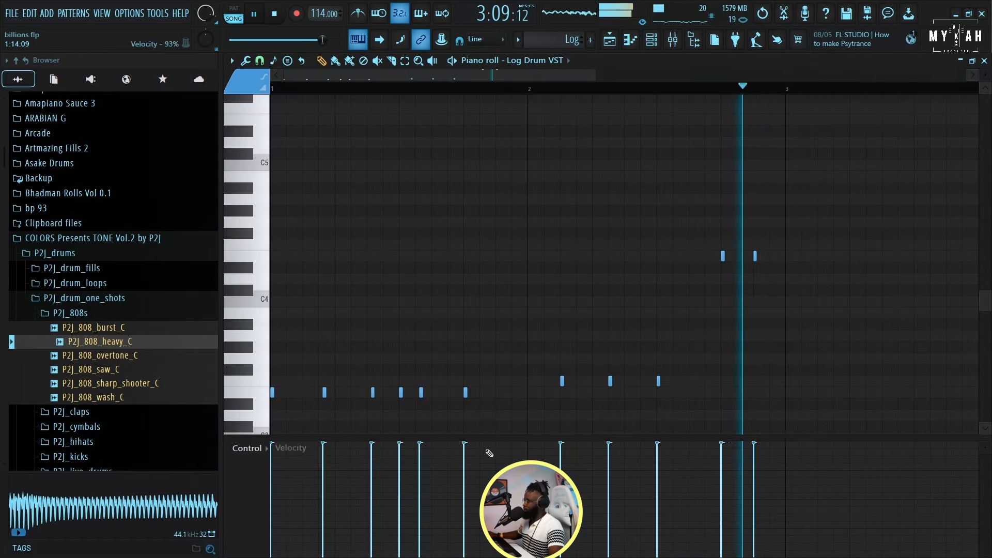
pyautogui.press('F5')
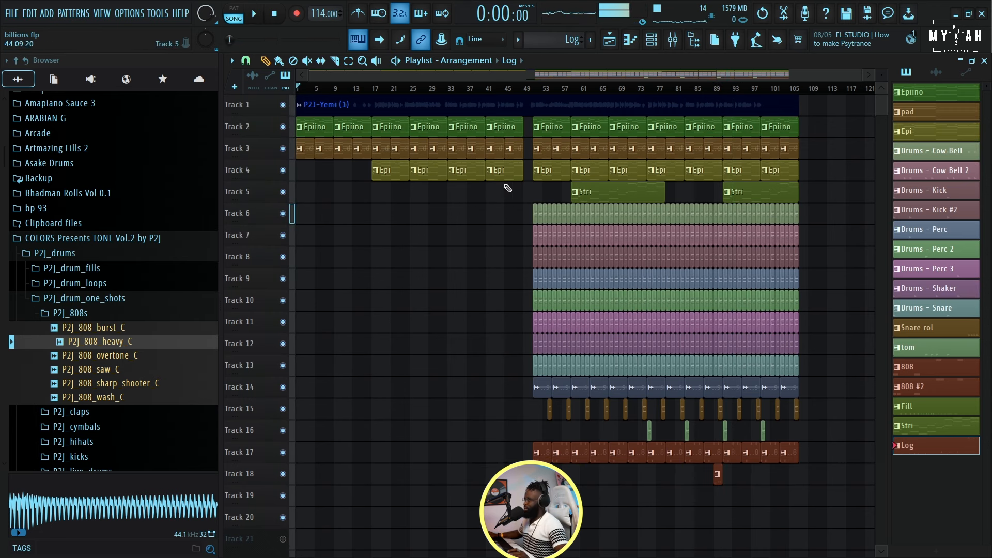
# Play the song from the start and add a Stri clip on Track 5 at bar 9
pyautogui.press('space')
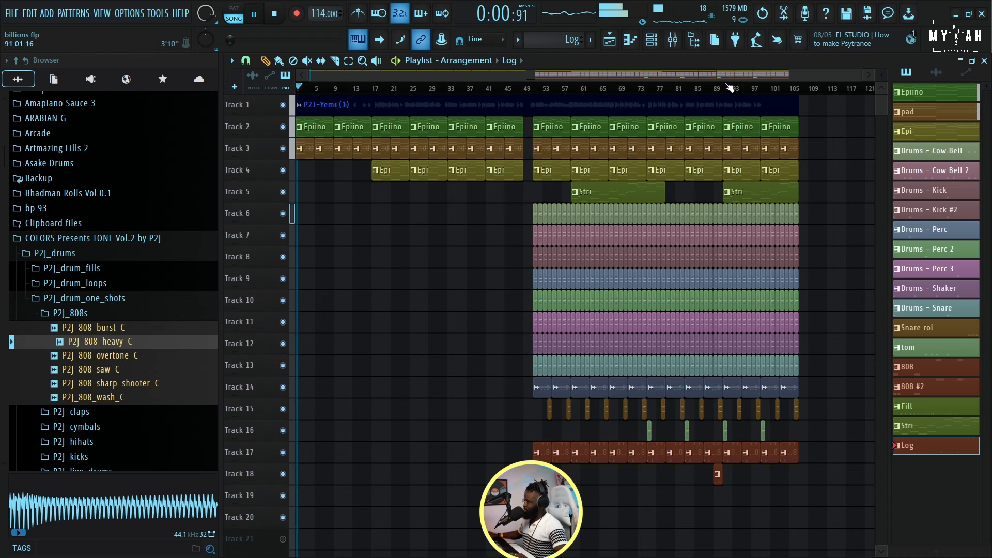
pyautogui.moveTo(859, 75); pyautogui.dragTo(633, 91)
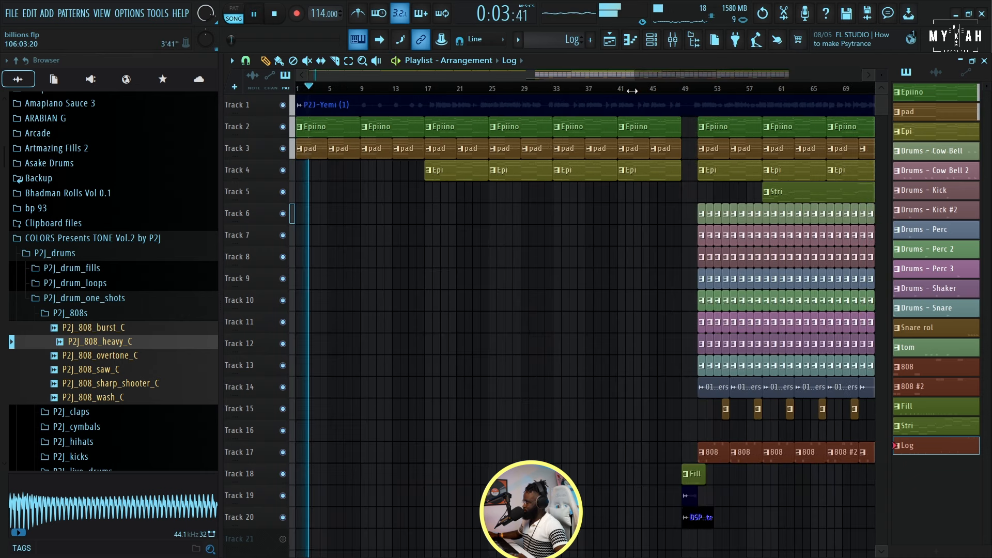
pyautogui.click(780, 197)
pyautogui.click(367, 199)
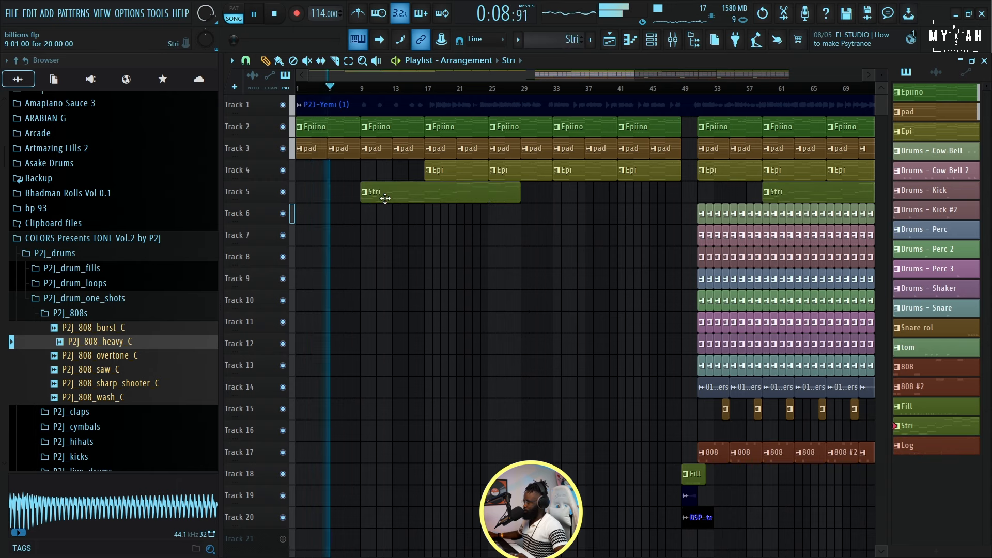
pyautogui.keyDown('alt'); pyautogui.scroll(4, 495, 180); pyautogui.keyUp('alt')
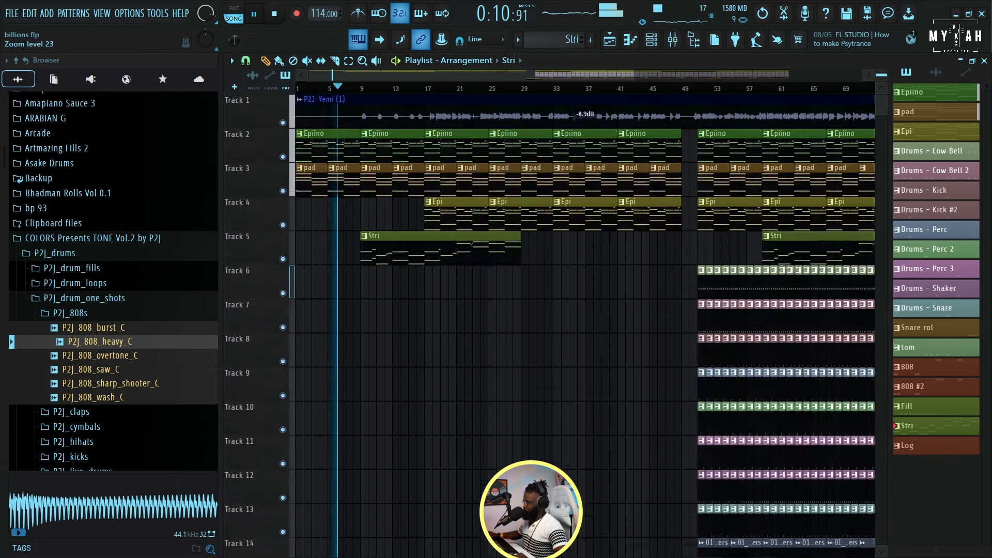
pyautogui.keyDown('alt'); pyautogui.scroll(-5, 495, 180); pyautogui.keyUp('alt')
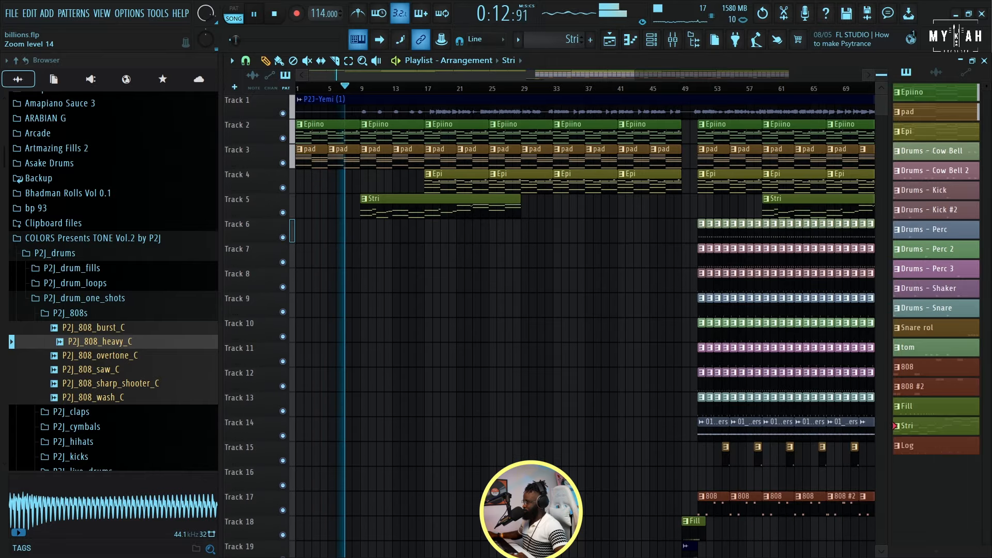
pyautogui.scroll(-1, 495, 180)
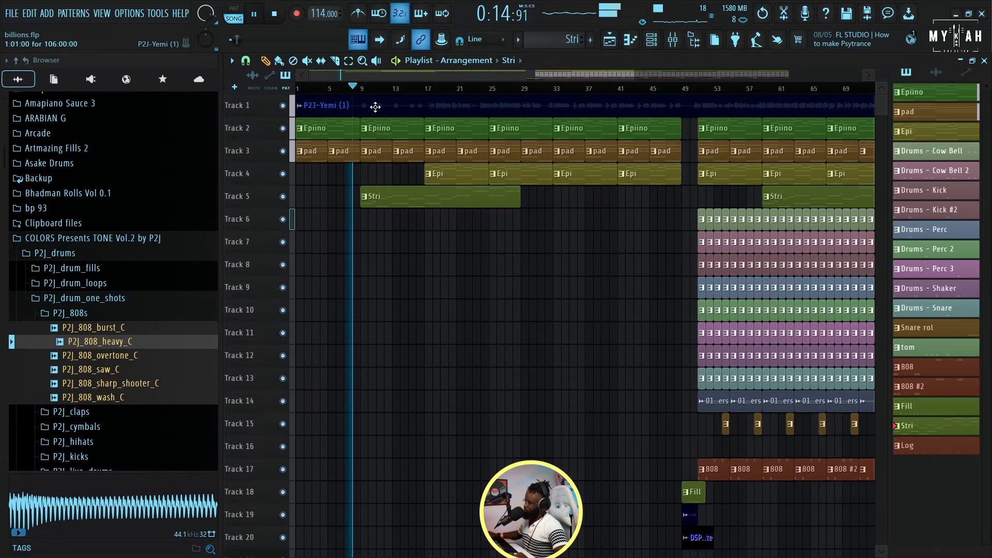
pyautogui.scroll(-4, 362, 94)
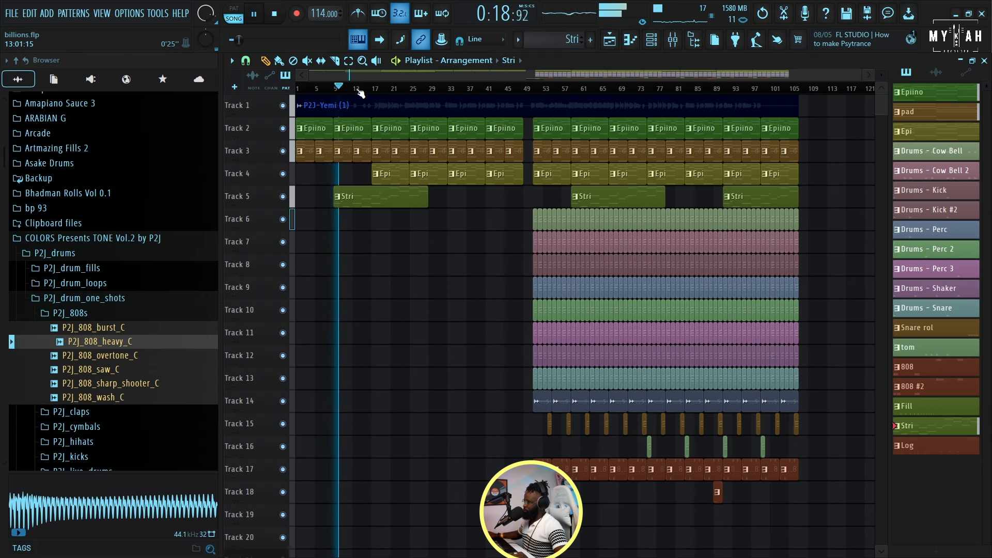
# Open the IMPusher plugin on the master channel and fine-tune its Magic, Body and Low controls, with Low at 6.5
pyautogui.click(673, 40)
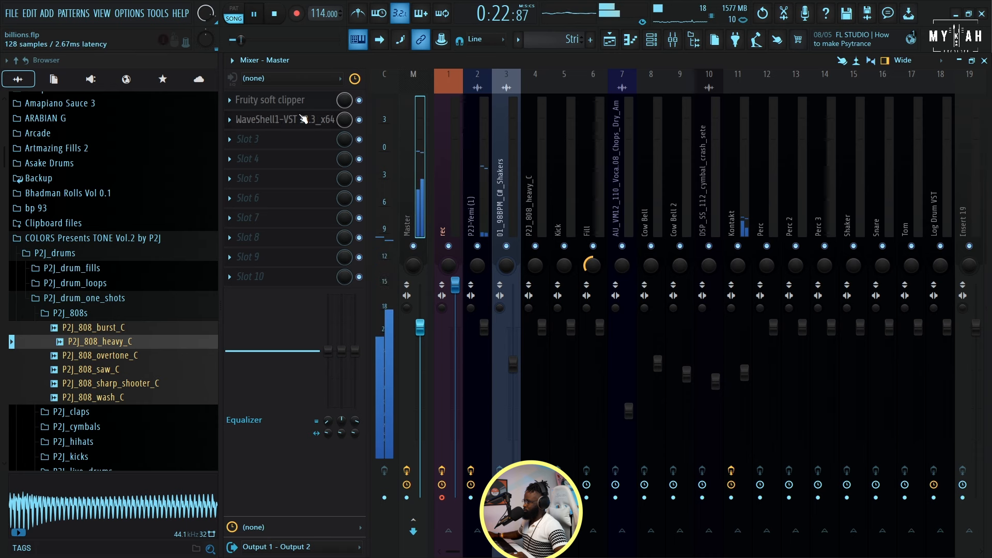
pyautogui.click(303, 120)
pyautogui.click(341, 280)
pyautogui.moveTo(440, 317); pyautogui.dragTo(439, 314)
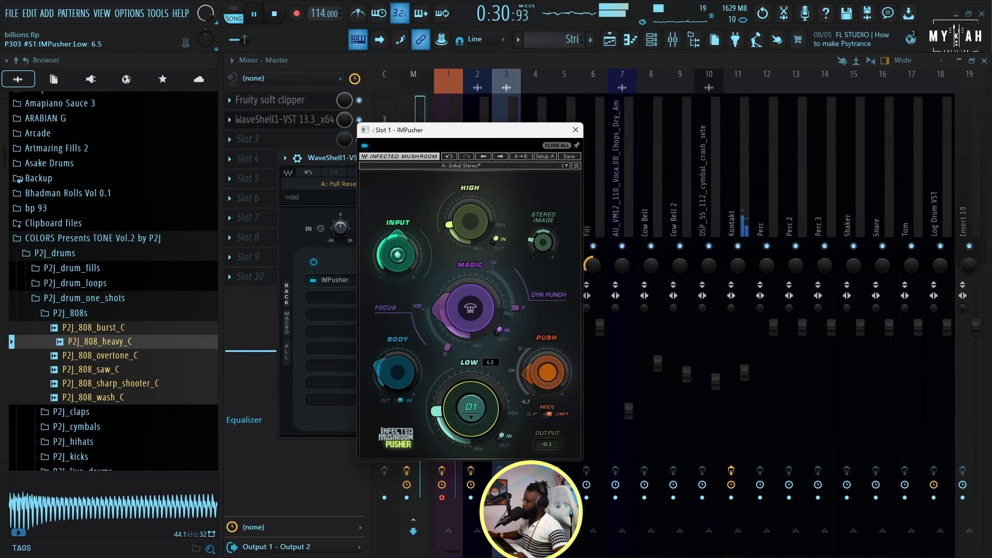
pyautogui.moveTo(386, 378); pyautogui.dragTo(386, 377)
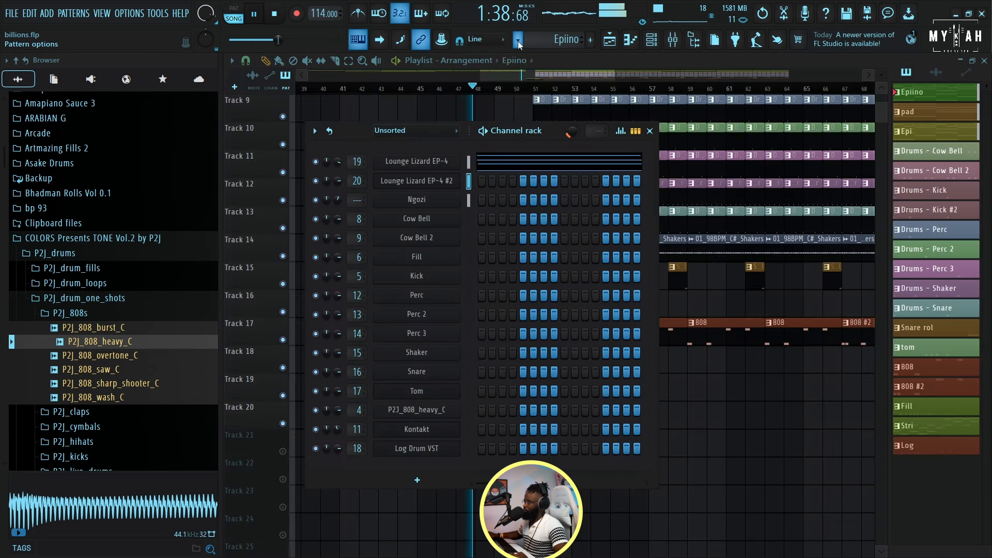
# Look through the project's pattern list and the playlist clips from about bar 48 to bar 77 during playback
pyautogui.click(518, 41)
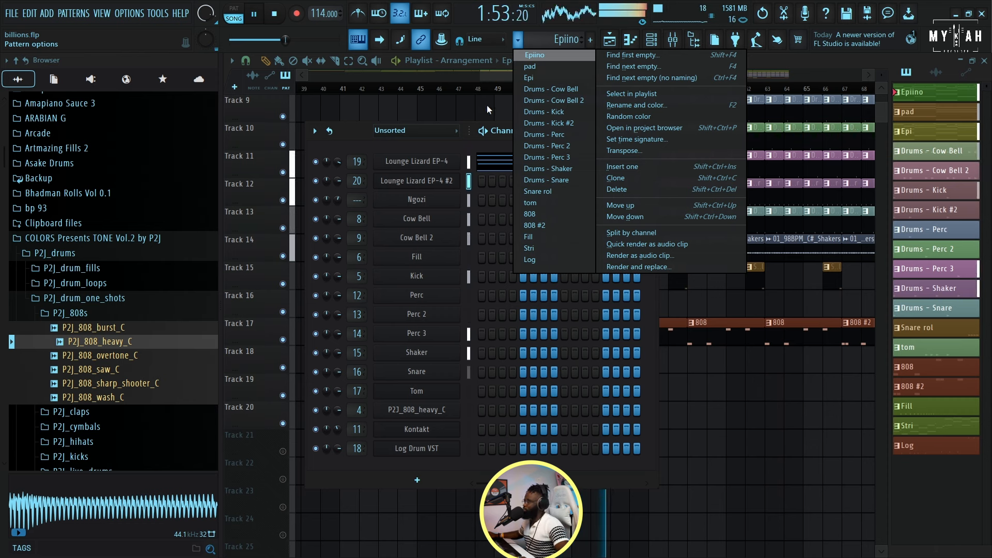
pyautogui.click(436, 195)
pyautogui.moveTo(546, 75); pyautogui.dragTo(587, 74)
pyautogui.scroll(3, 564, 271)
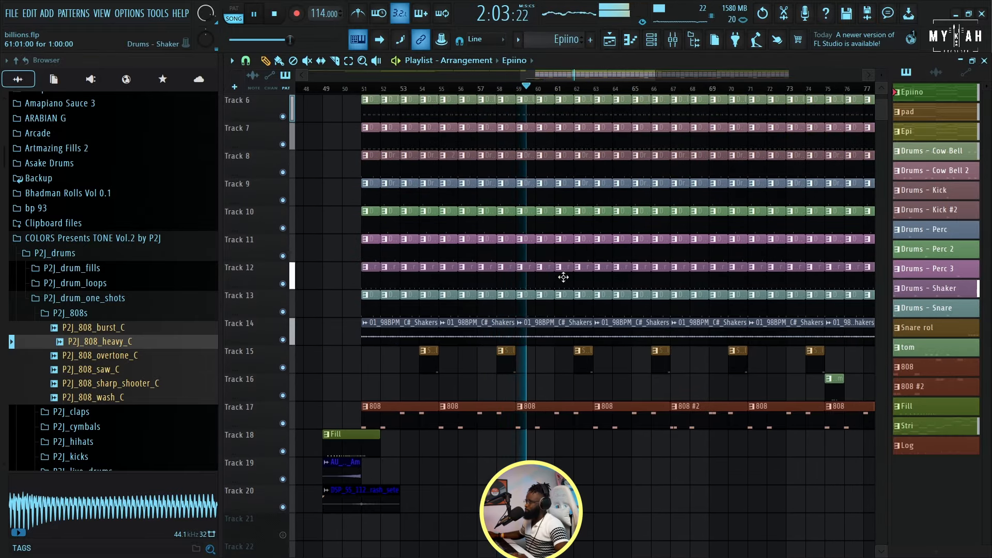
pyautogui.scroll(5, 557, 259)
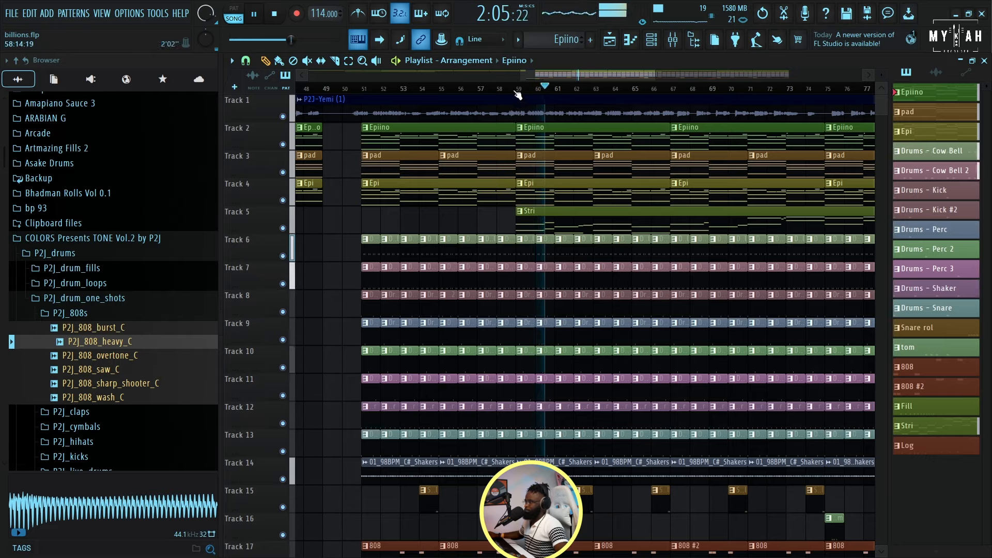
# Review the whole arrangement during playback, examining the fill, vocal chop and cymbal transition on Tracks 18 to 20 around bar 49
pyautogui.scroll(-4, 518, 93)
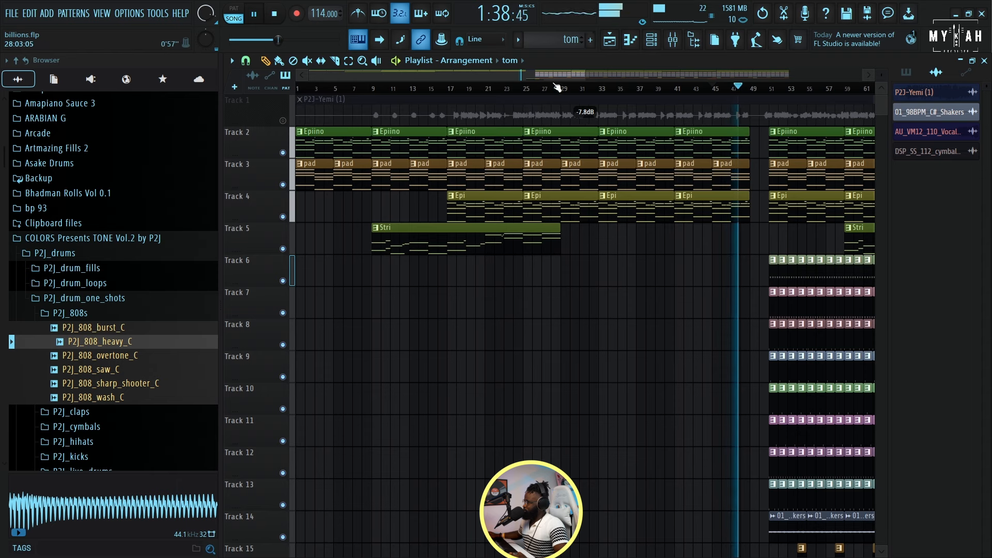
pyautogui.scroll(-3, 560, 94)
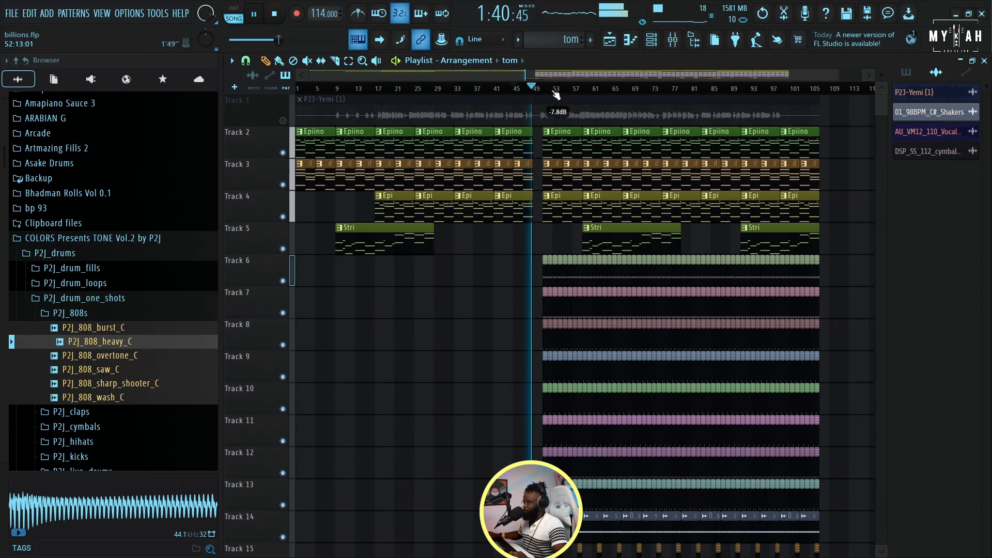
pyautogui.scroll(-5, 578, 294)
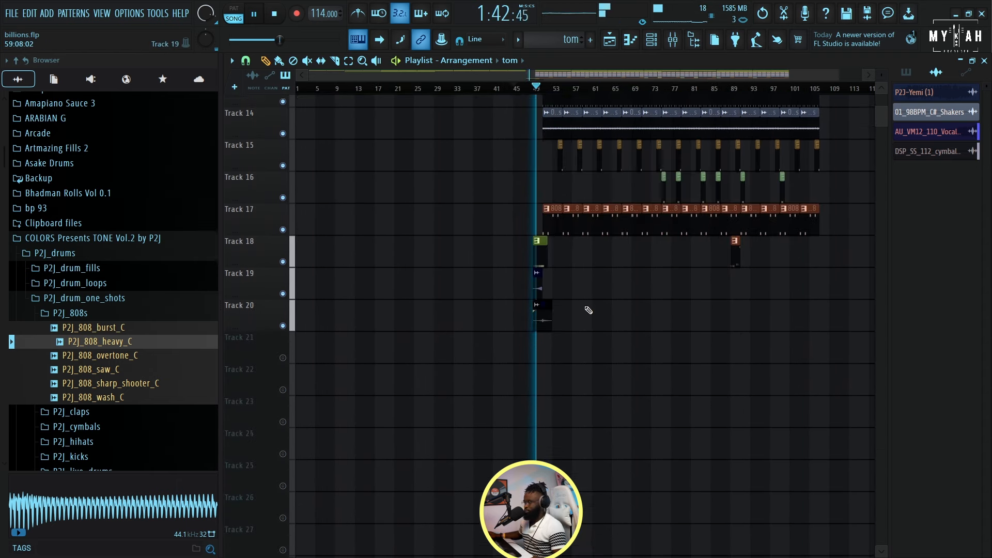
pyautogui.scroll(5, 543, 93)
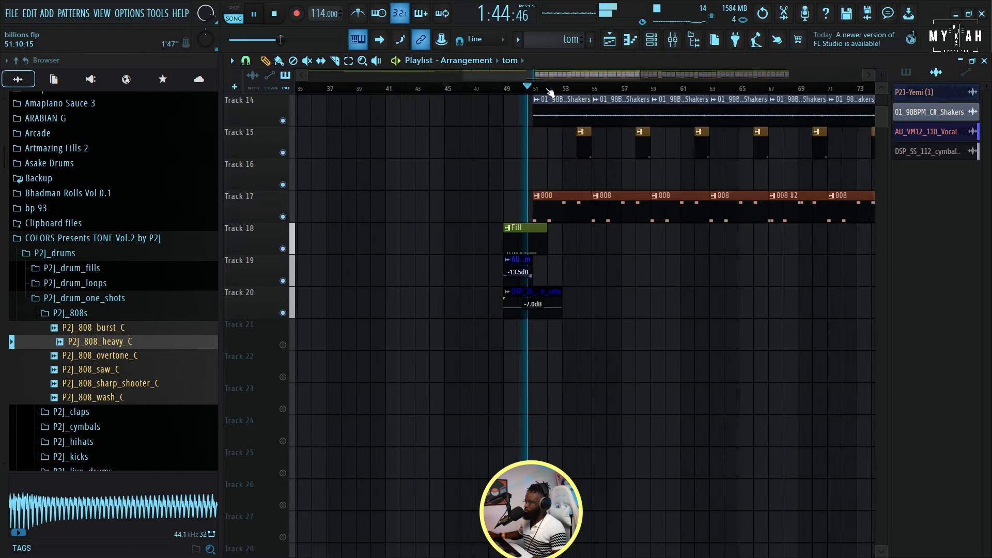
pyautogui.scroll(-6, 550, 92)
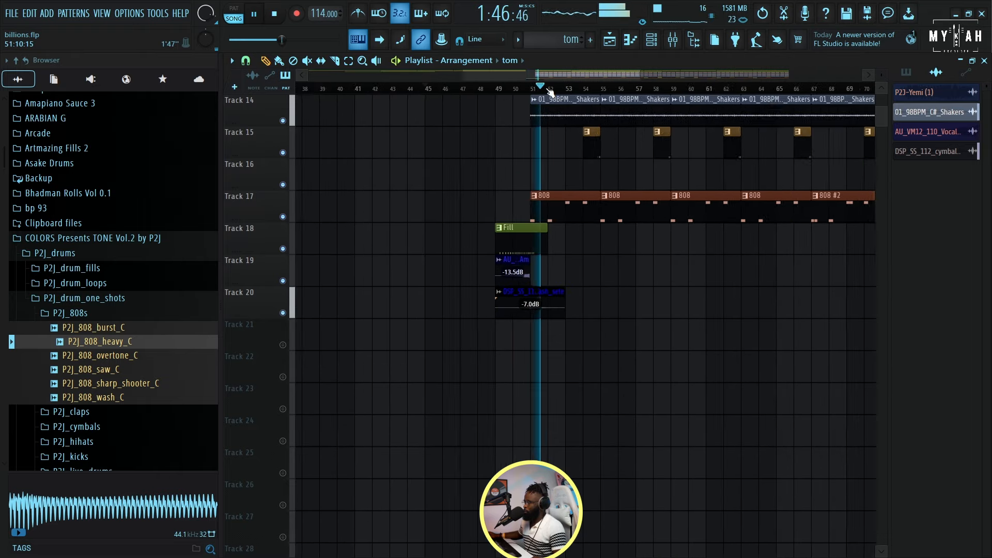
pyautogui.scroll(5, 614, 222)
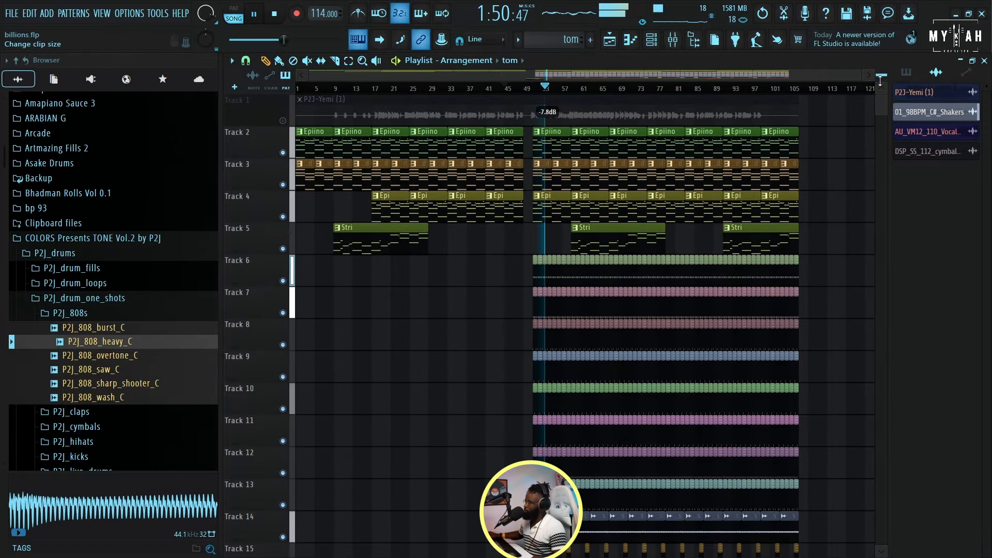
pyautogui.scroll(-3, 615, 221)
pyautogui.scroll(-1, 535, 136)
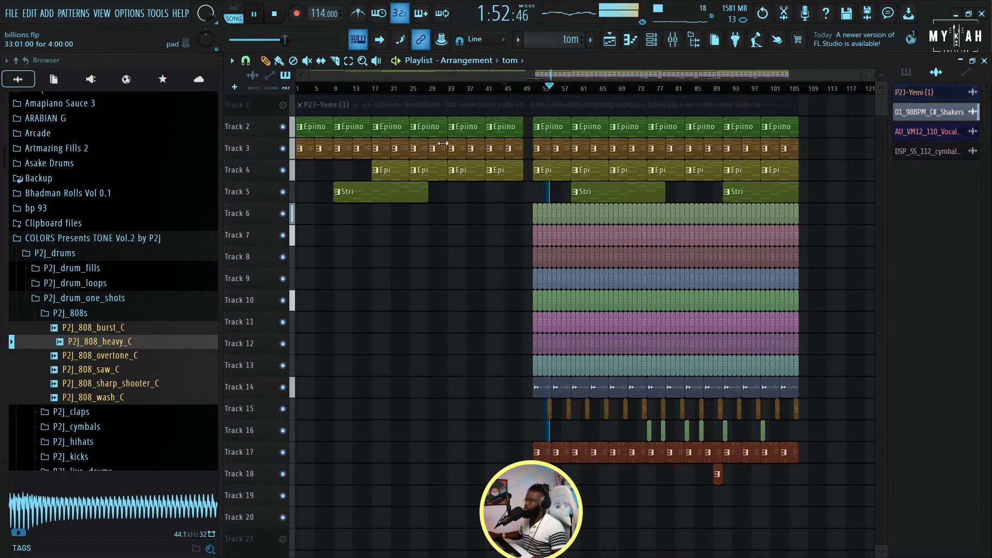
# Compare the beat with and without the vocal on Track 1 during playback, leaving the vocal muted
pyautogui.click(282, 105)
pyautogui.click(282, 105)
pyautogui.click(283, 105)
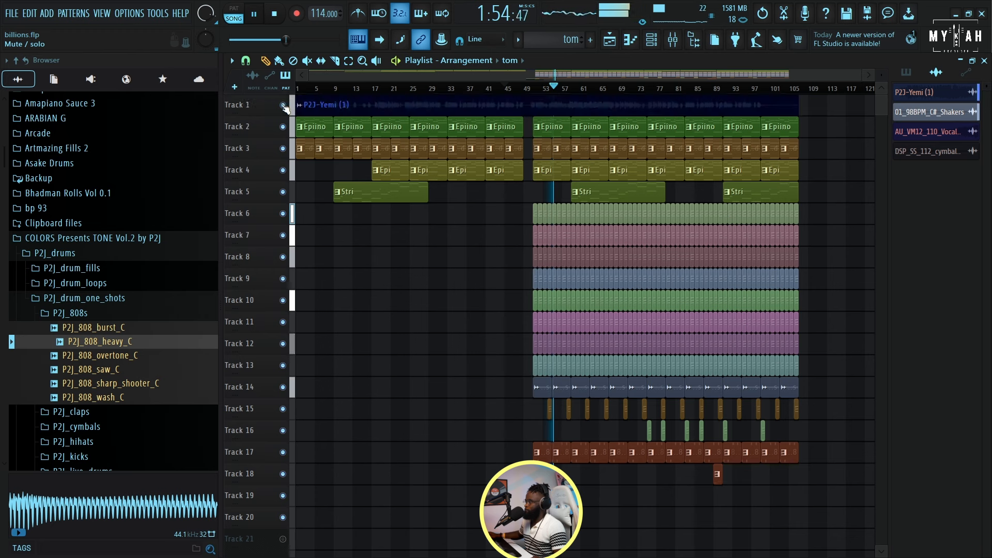
pyautogui.click(283, 105)
pyautogui.click(283, 105)
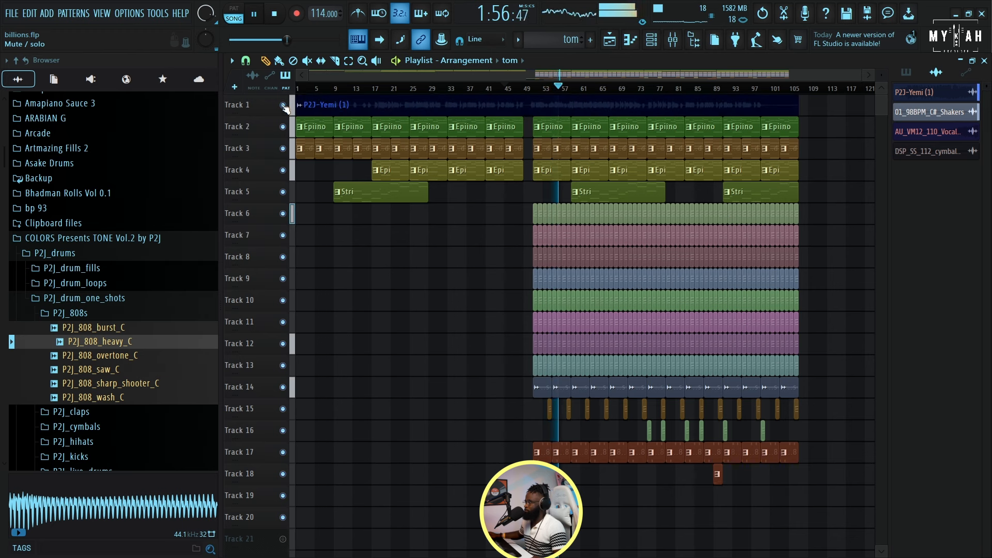
pyautogui.click(282, 105)
pyautogui.click(283, 104)
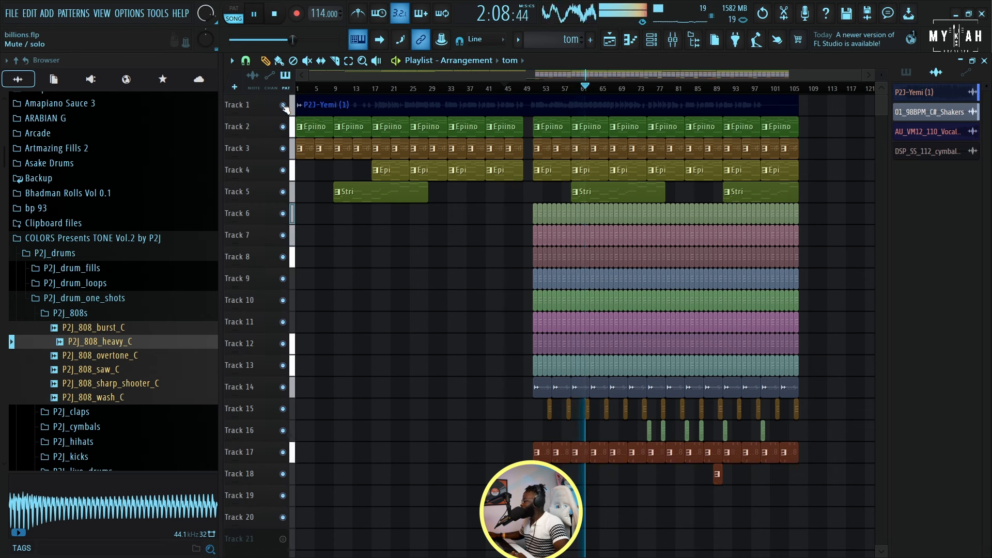
pyautogui.click(284, 106)
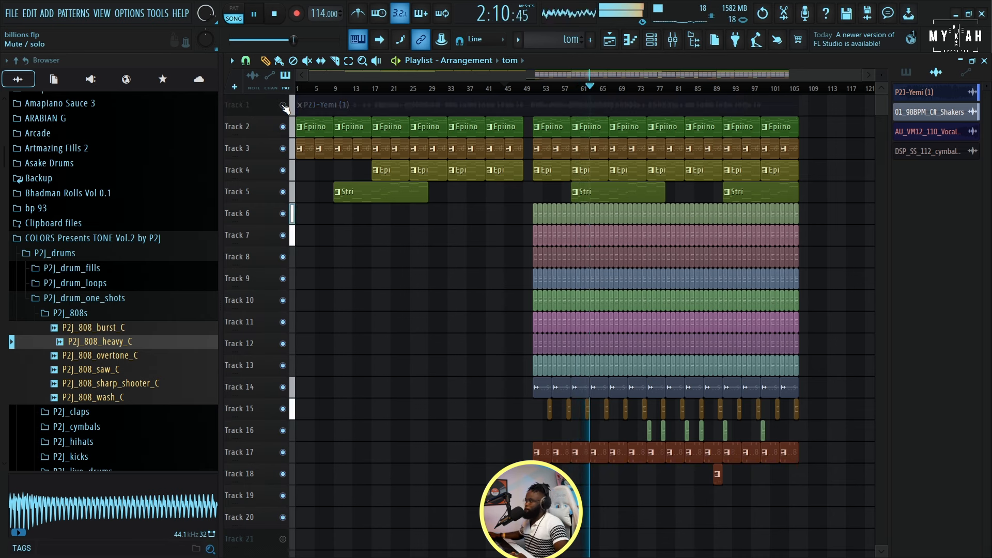